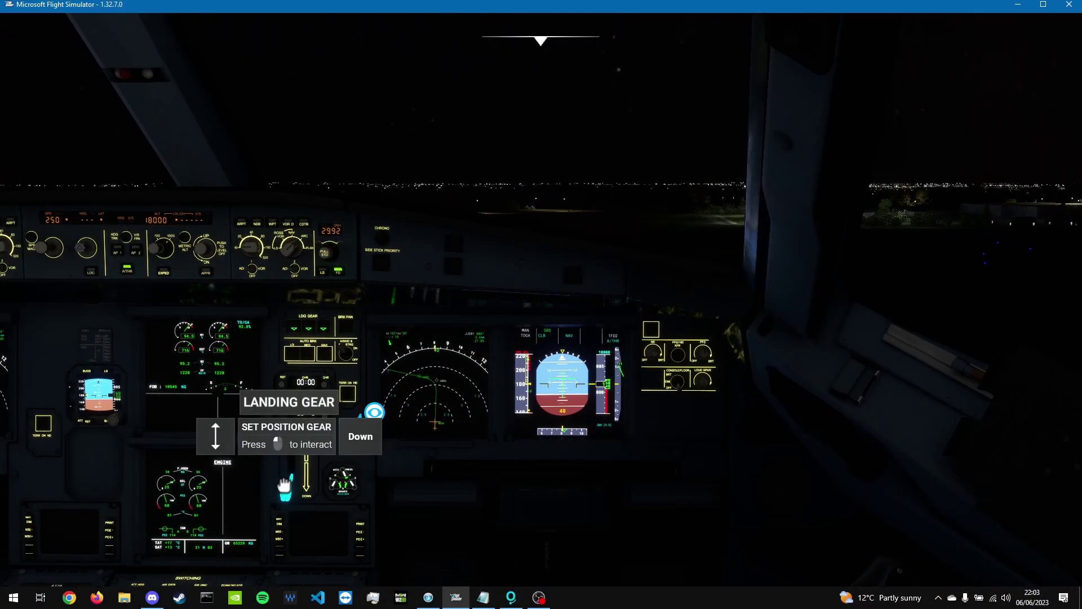
click(304, 496)
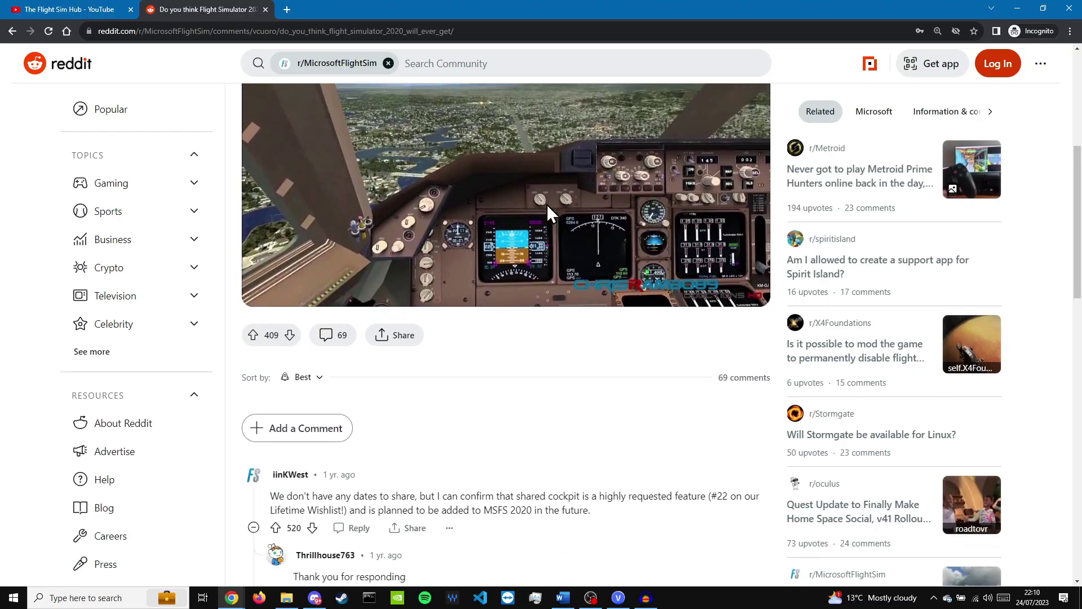
Read and highlight the top reply about planned shared cockpit support in the Reddit thread's comments
scroll(547, 208, down, 3)
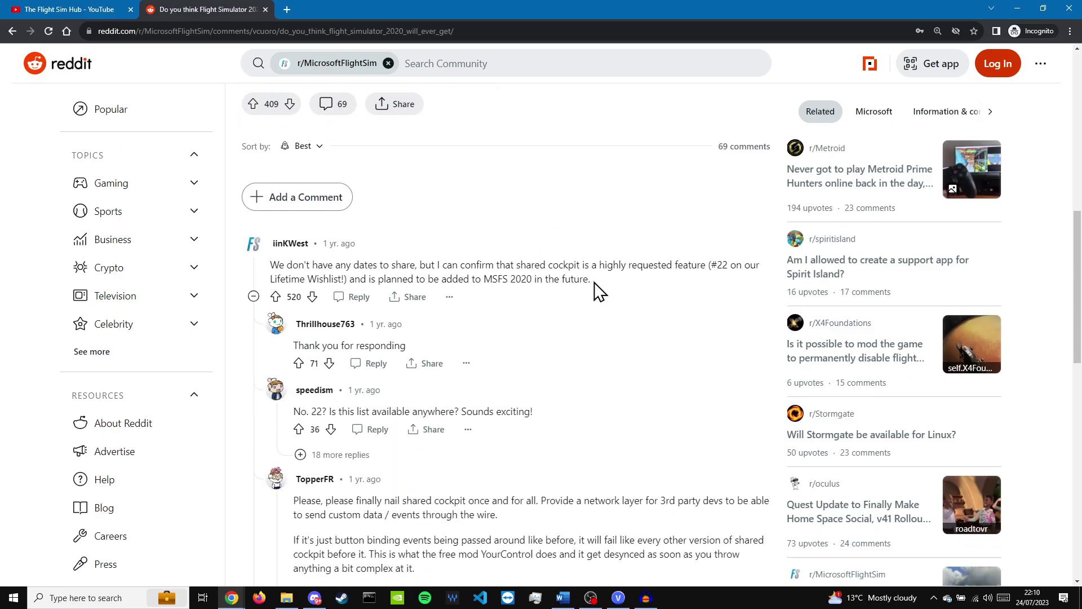
drag(595, 282, 260, 261)
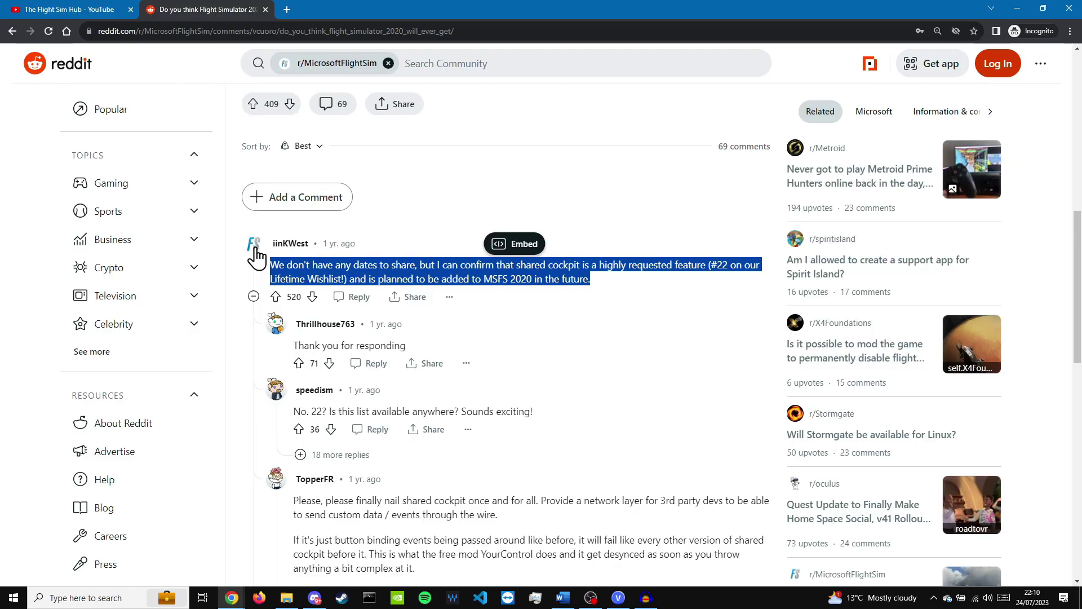
click(255, 249)
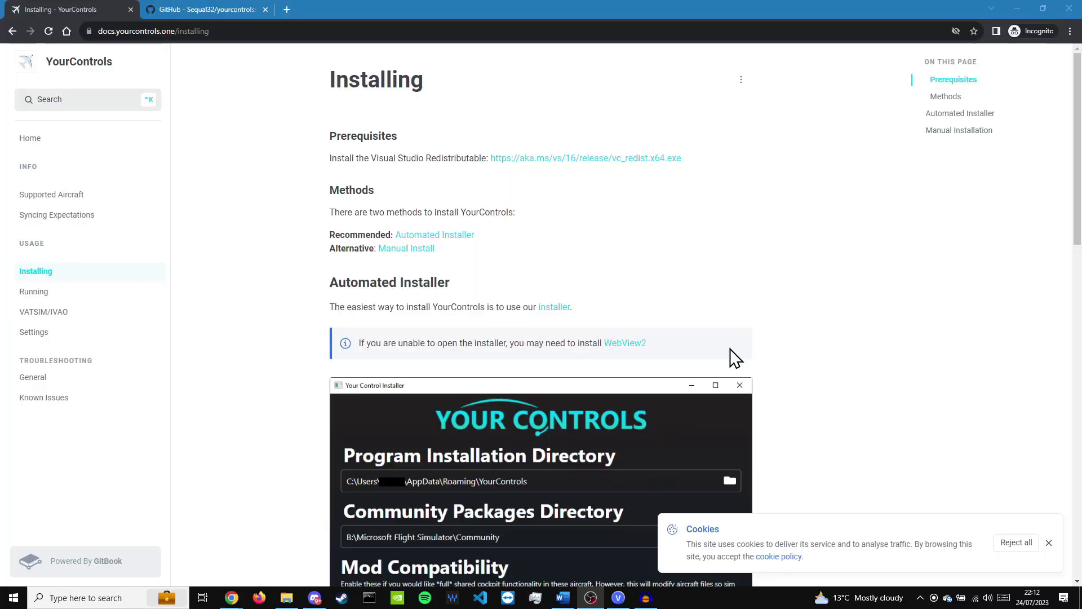
Go to the YourControls documentation home page and review its Discord and donation sections
click(610, 307)
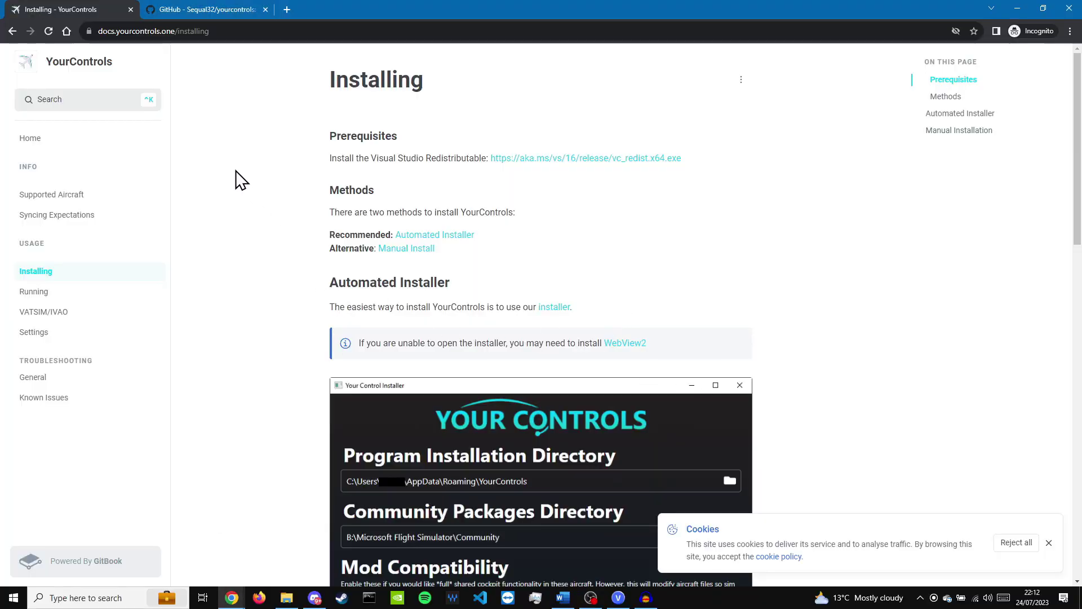
click(214, 31)
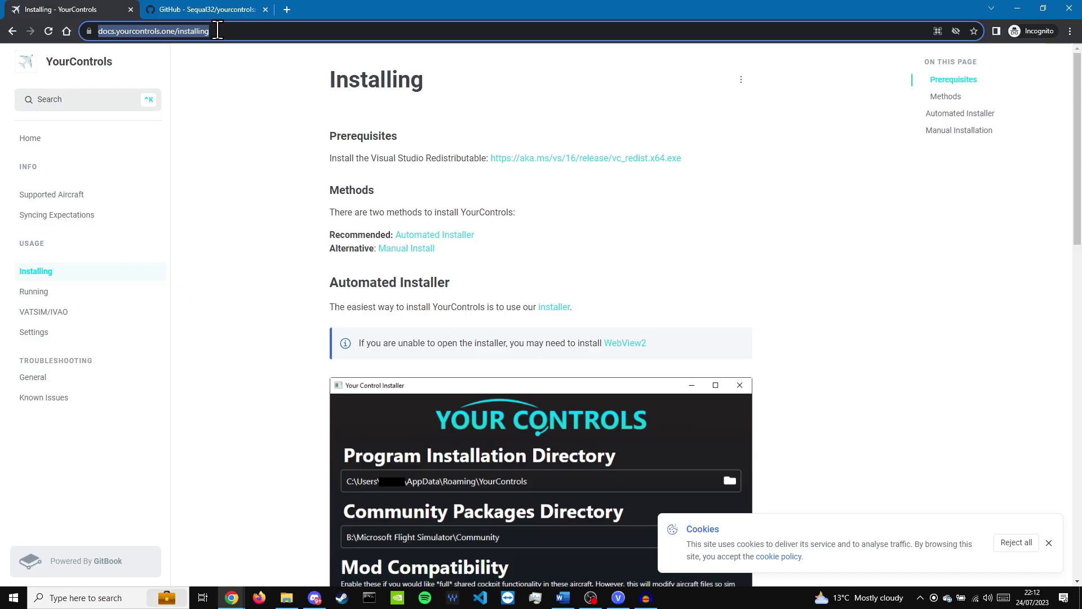
click(62, 65)
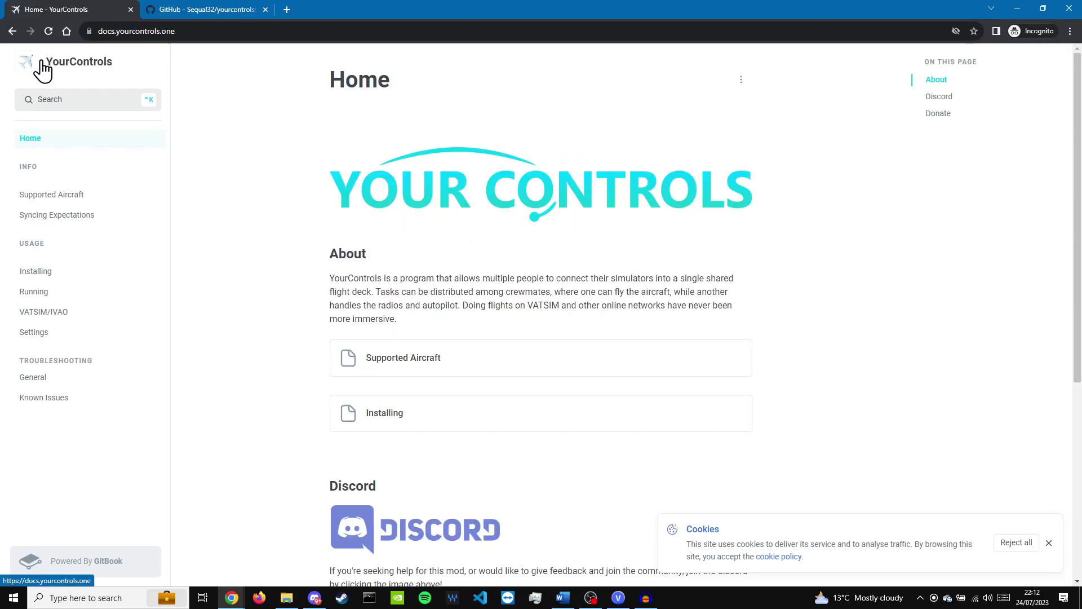
scroll(548, 230, down, 6)
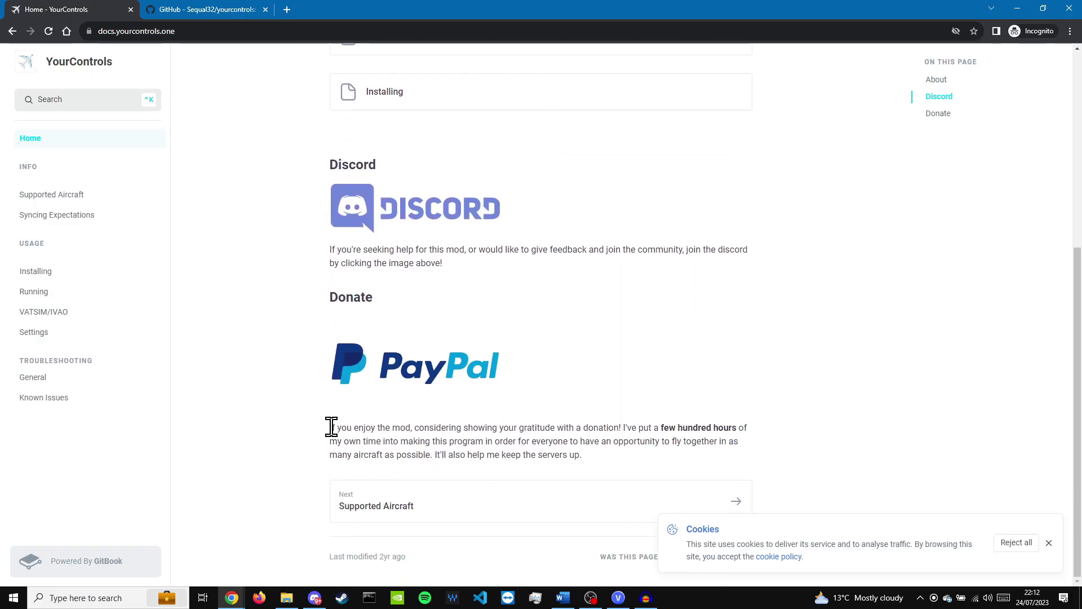
drag(331, 427, 625, 462)
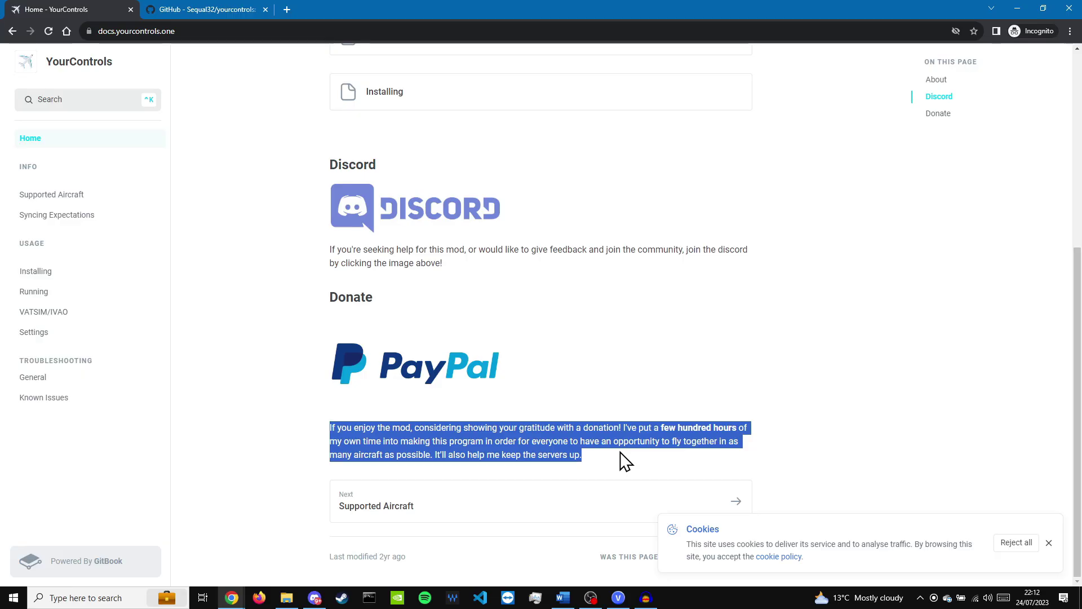
click(625, 461)
scroll(619, 459, up, 6)
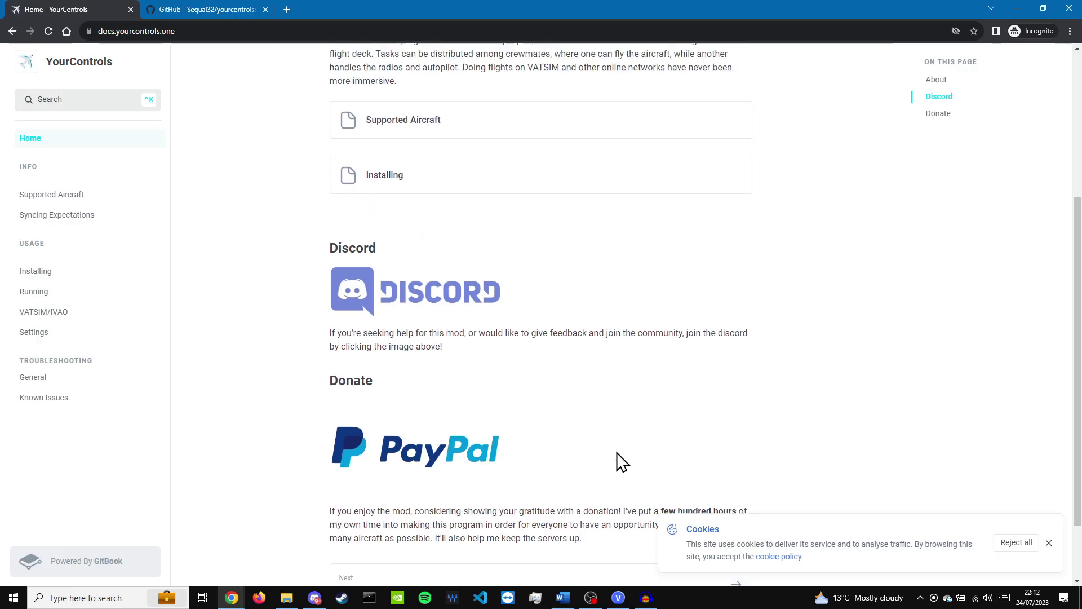
Switch to the yourcontrols GitHub repository and show its code download options
click(189, 10)
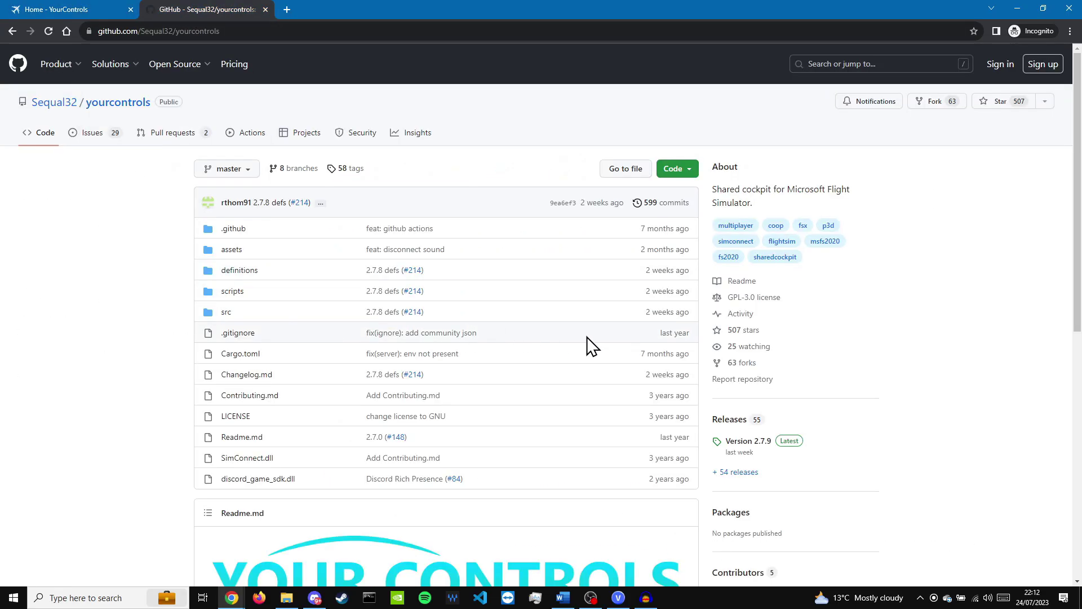
click(685, 168)
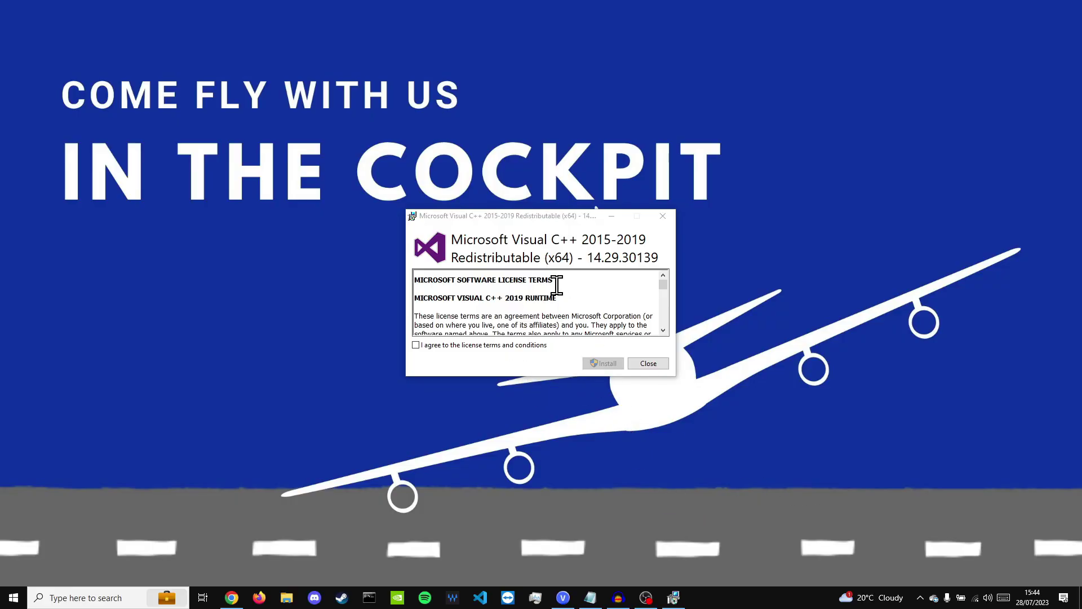
Accept the license terms and start installing the Microsoft Visual C++ 2015-2019 Redistributable (x64)
click(552, 248)
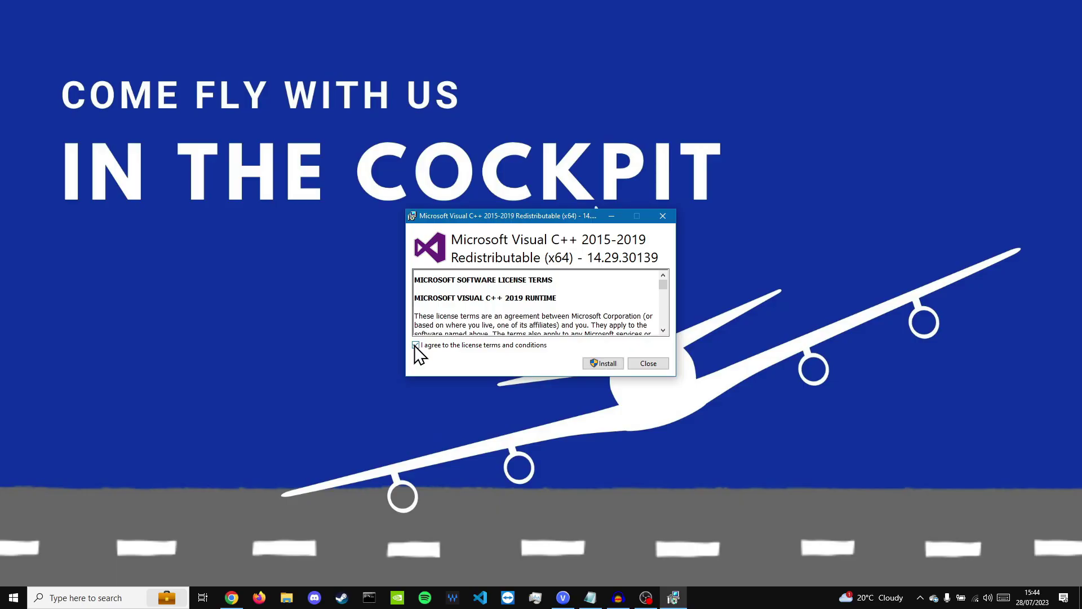
click(606, 367)
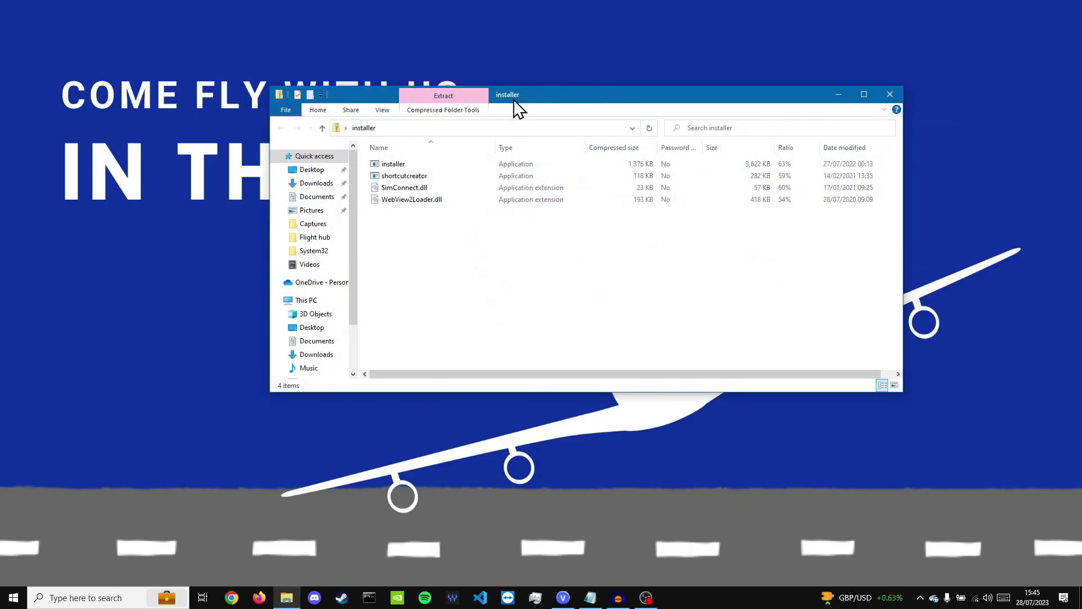
Move the installer archive window aside and create a desktop folder named YourControlsInstall
drag(513, 99, 298, 55)
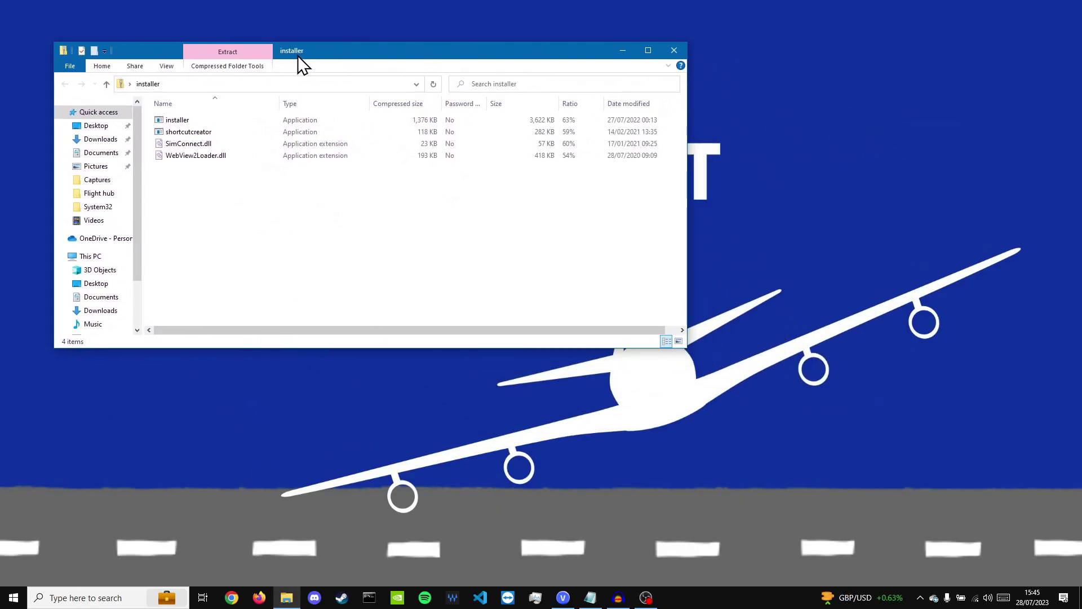
right_click(775, 257)
mouse_move(726, 350)
click(788, 351)
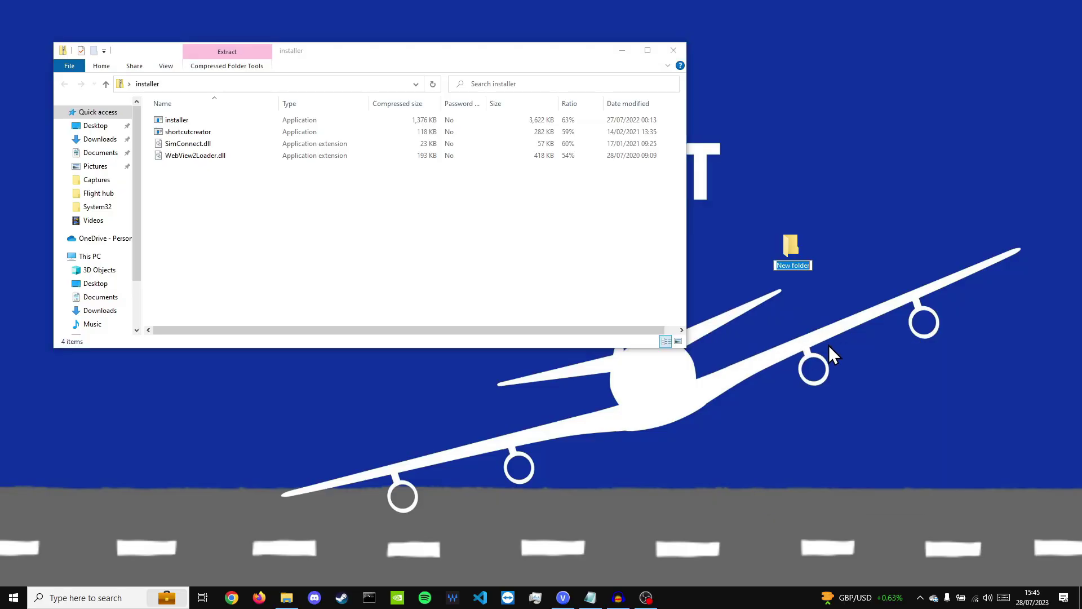
text(YourControlsInstall)
key(Return)
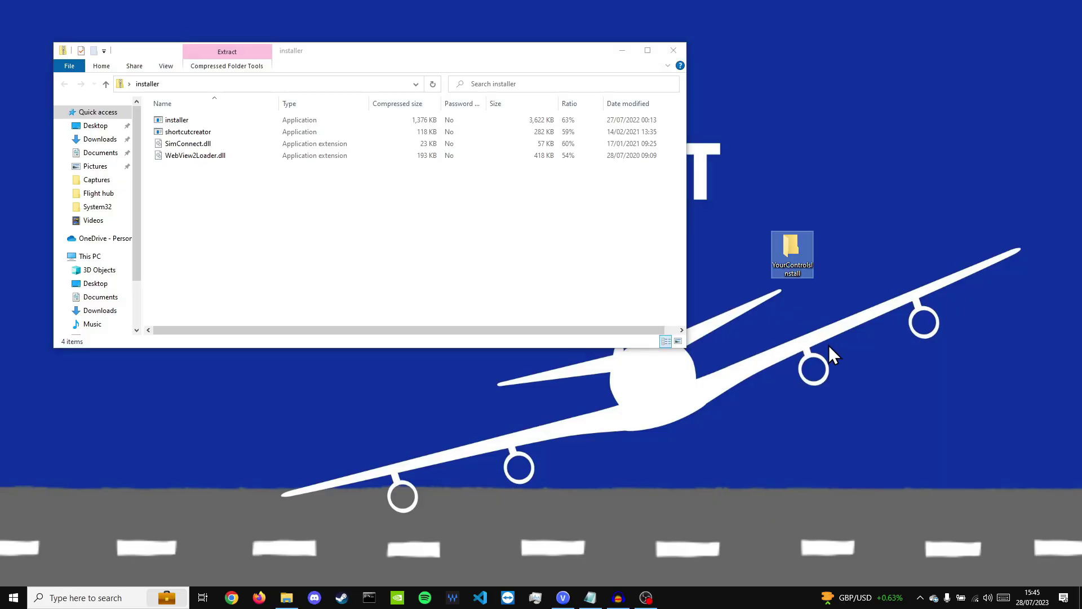
Copy all four files from the installer archive into the YourControlsInstall folder, then close the archive window
double_click(792, 254)
drag(506, 124, 812, 193)
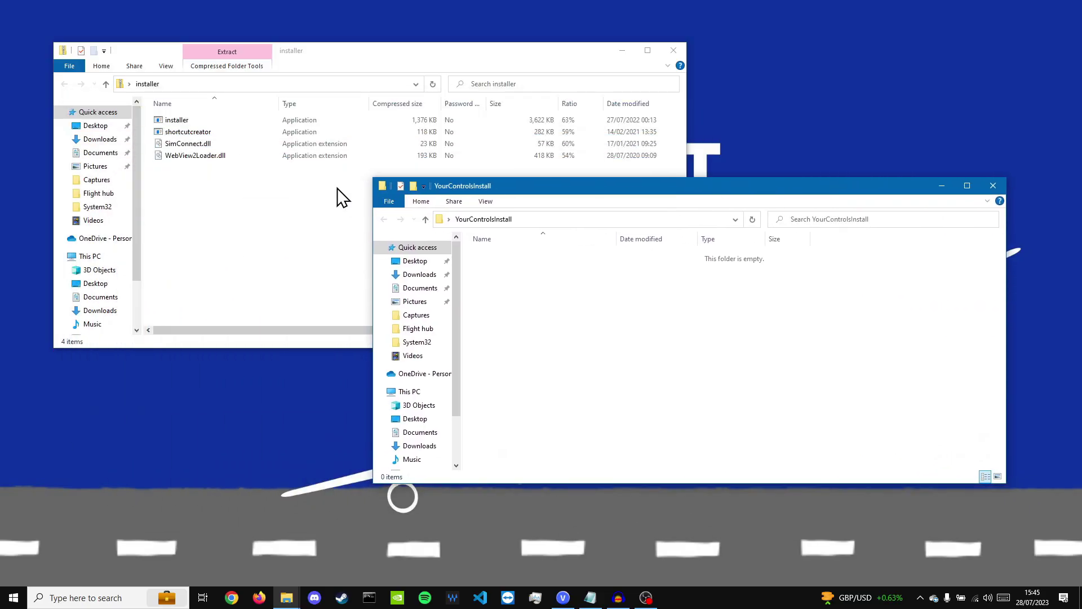
drag(295, 187, 218, 119)
drag(219, 119, 836, 363)
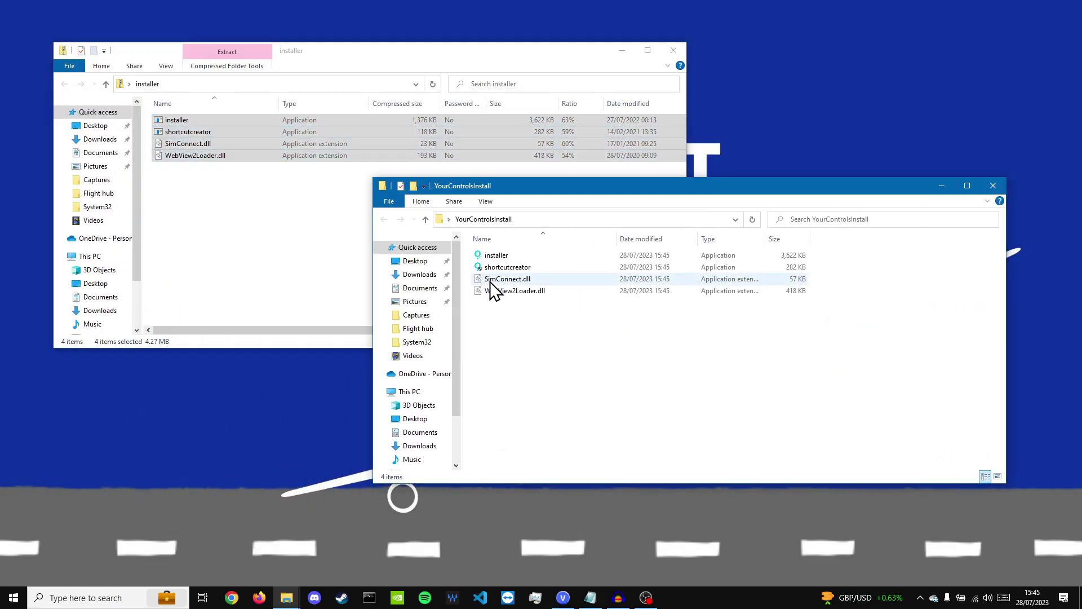
click(674, 50)
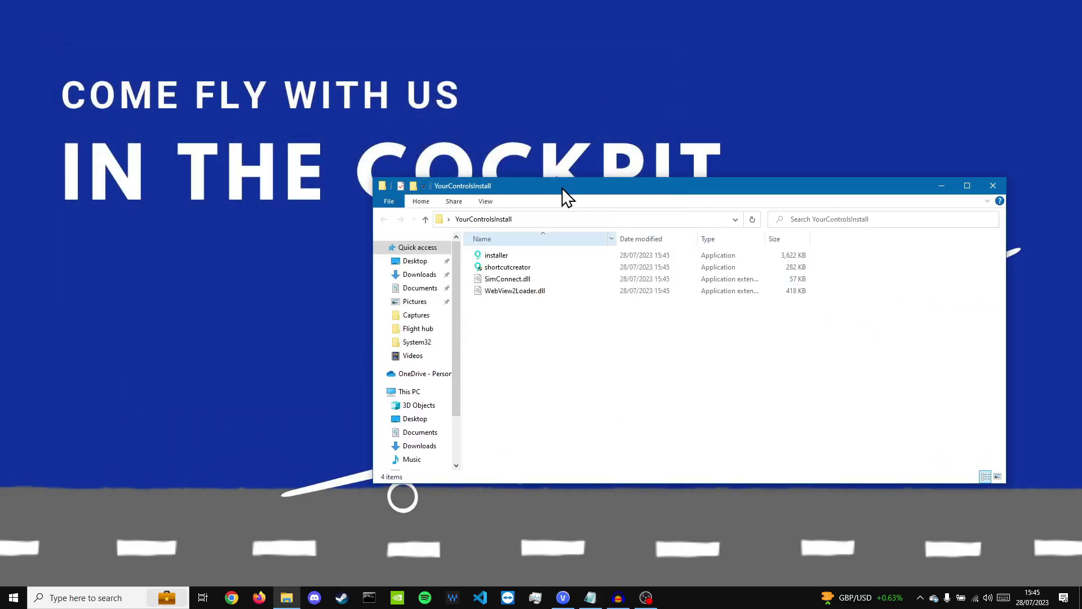
Run the installer application from the YourControlsInstall folder and allow it past the Windows SmartScreen block
drag(563, 187, 461, 150)
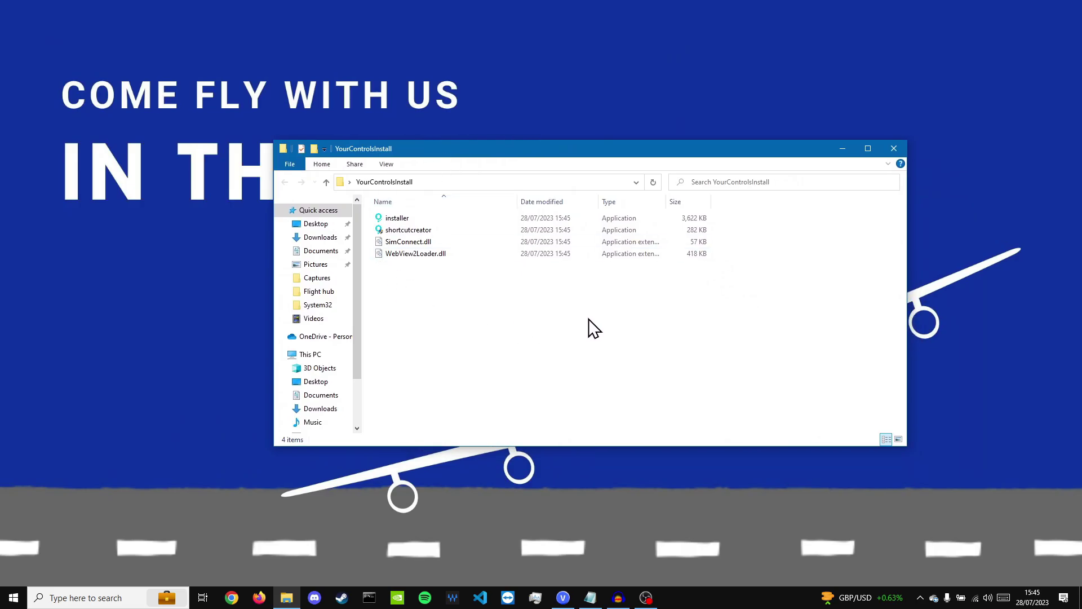
double_click(392, 220)
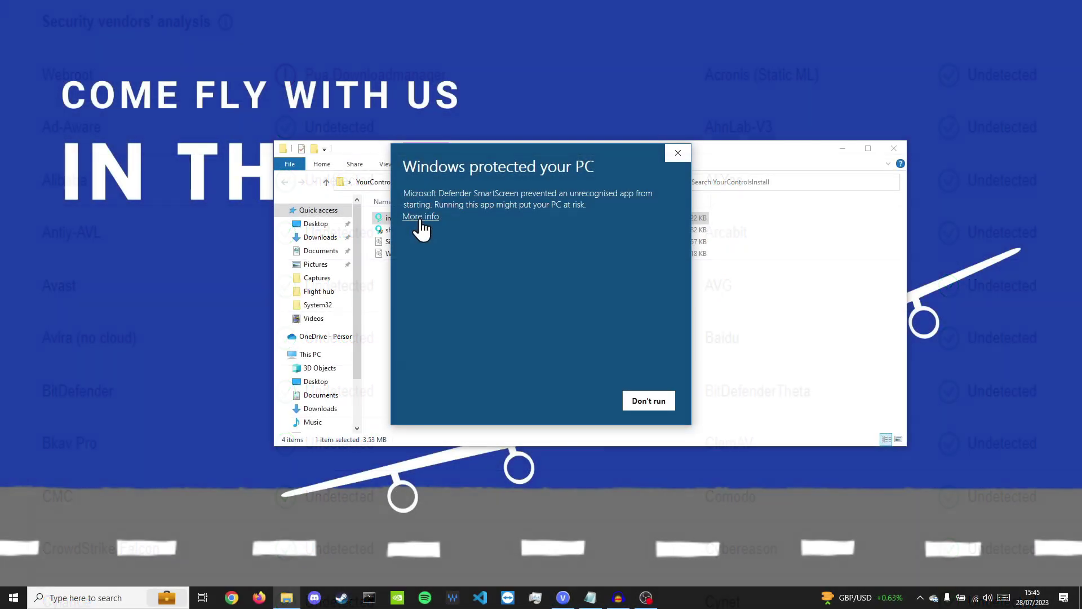
click(412, 226)
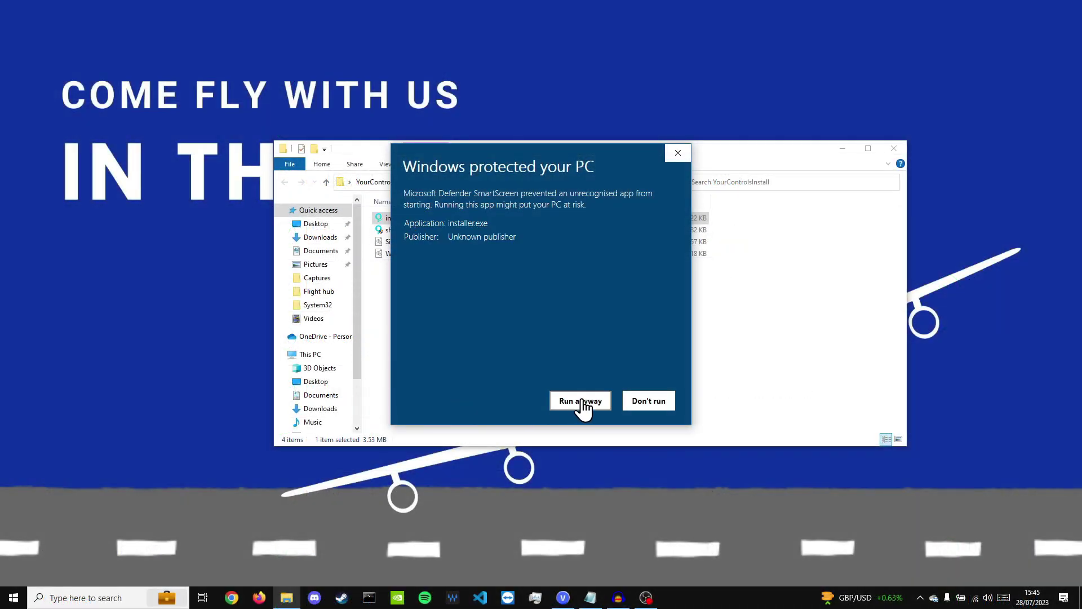
click(581, 404)
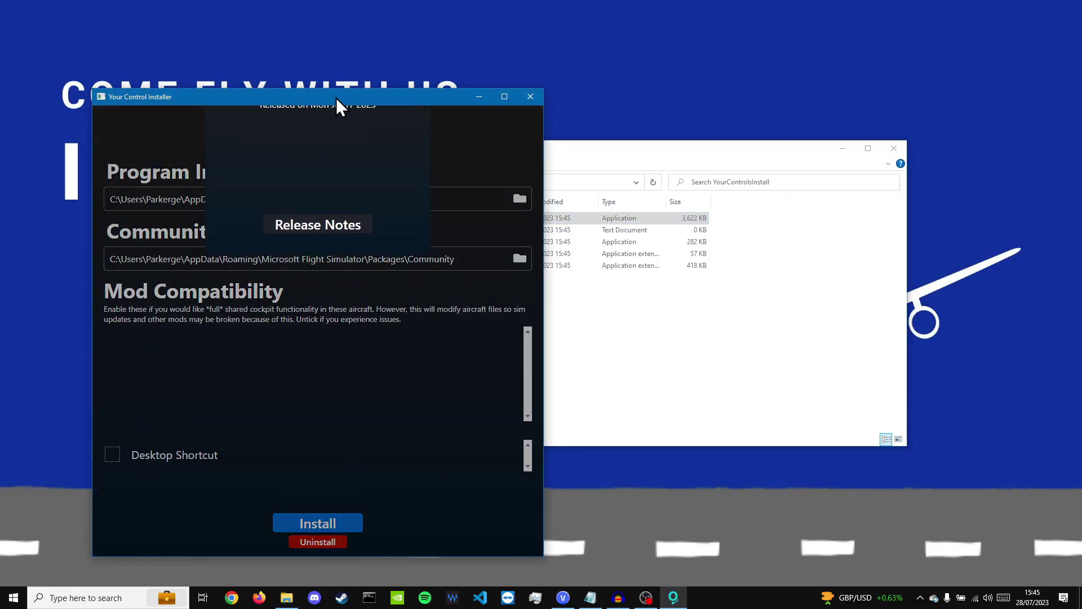
Dismiss the Release 2.7.9 notice in the installer and install YourControls to the preset directories
drag(336, 97, 611, 55)
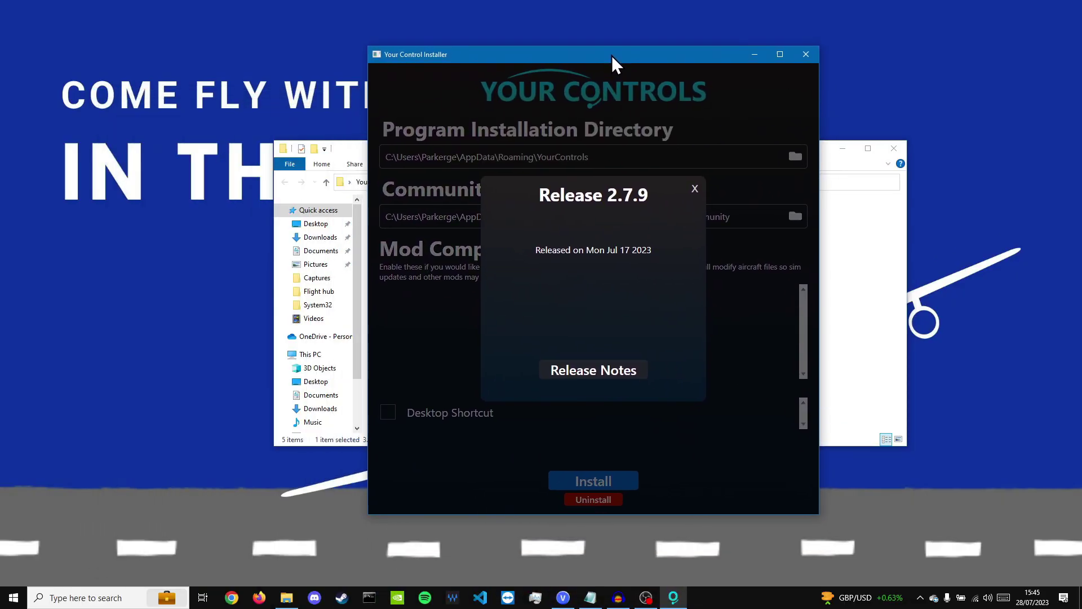
click(692, 182)
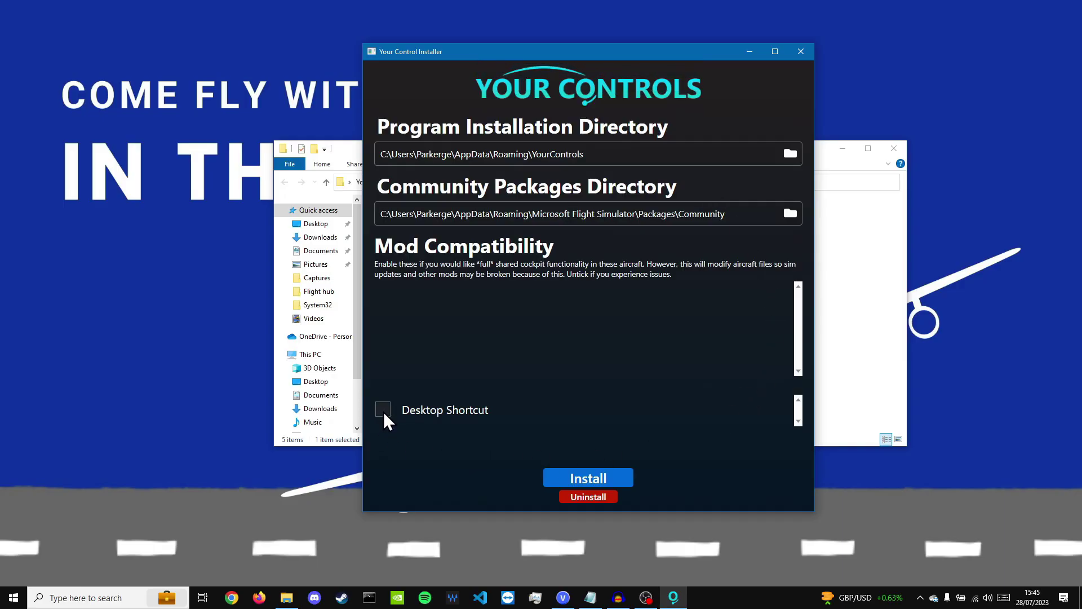
click(592, 485)
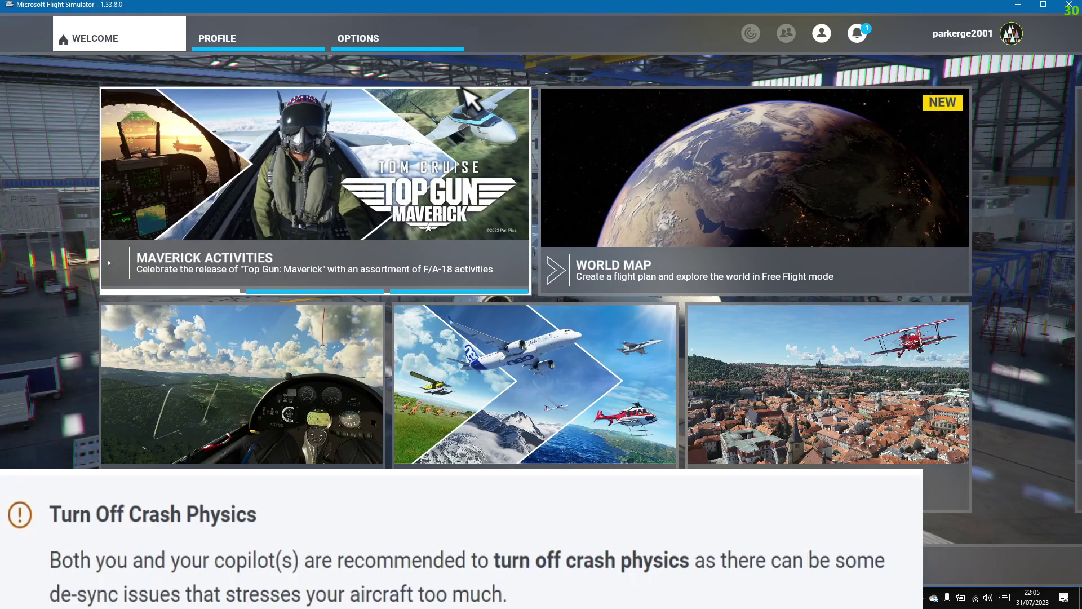
In Microsoft Flight Simulator, open the Assistance Options and examine the Aircraft Systems, Failure and Damage, and Navigation Aids settings
click(364, 46)
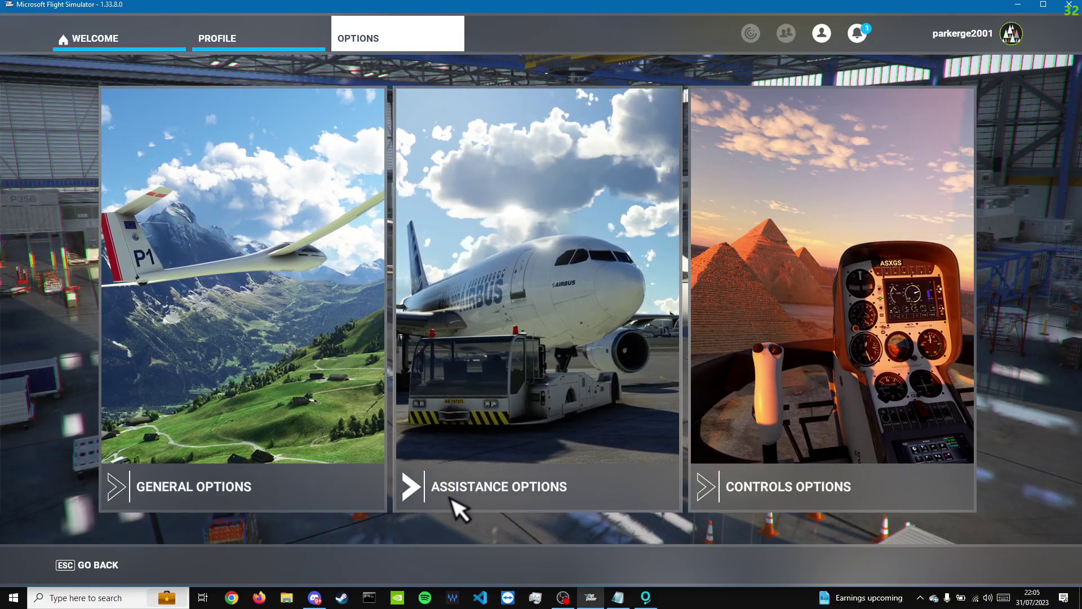
click(558, 497)
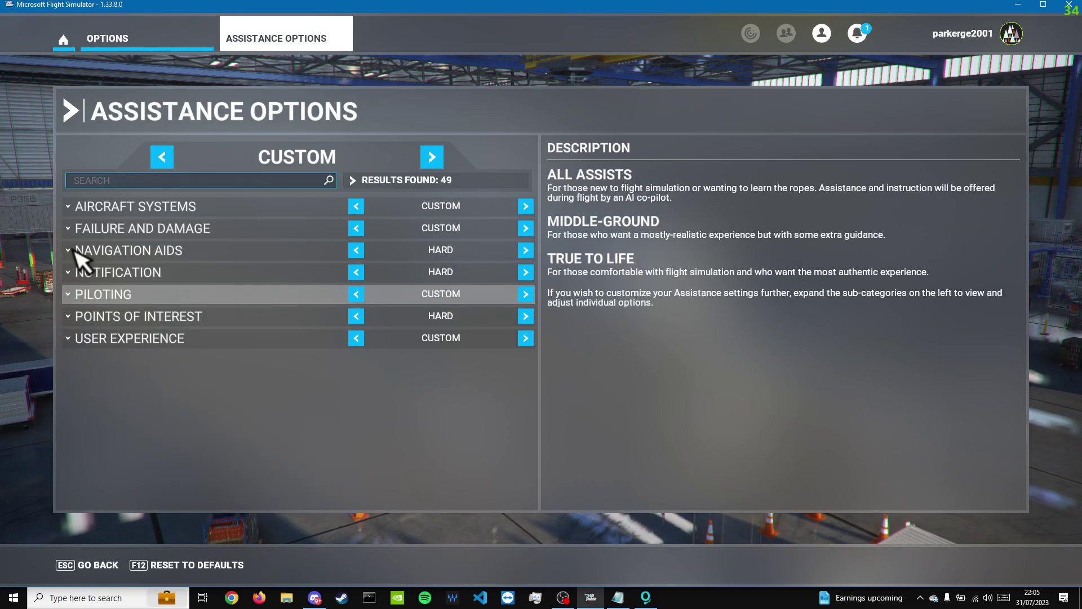
click(68, 208)
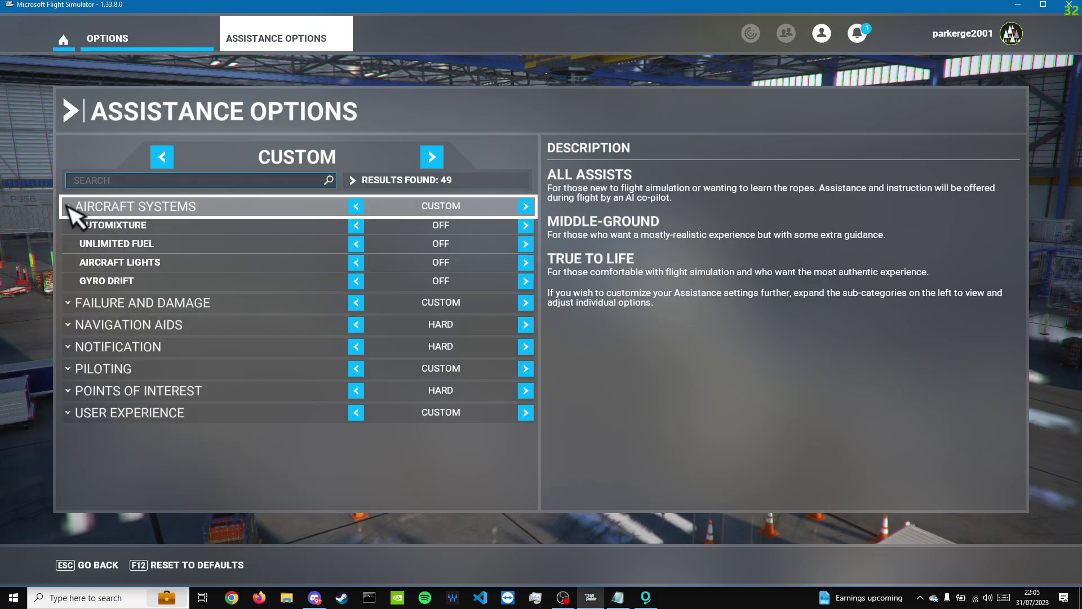
click(74, 307)
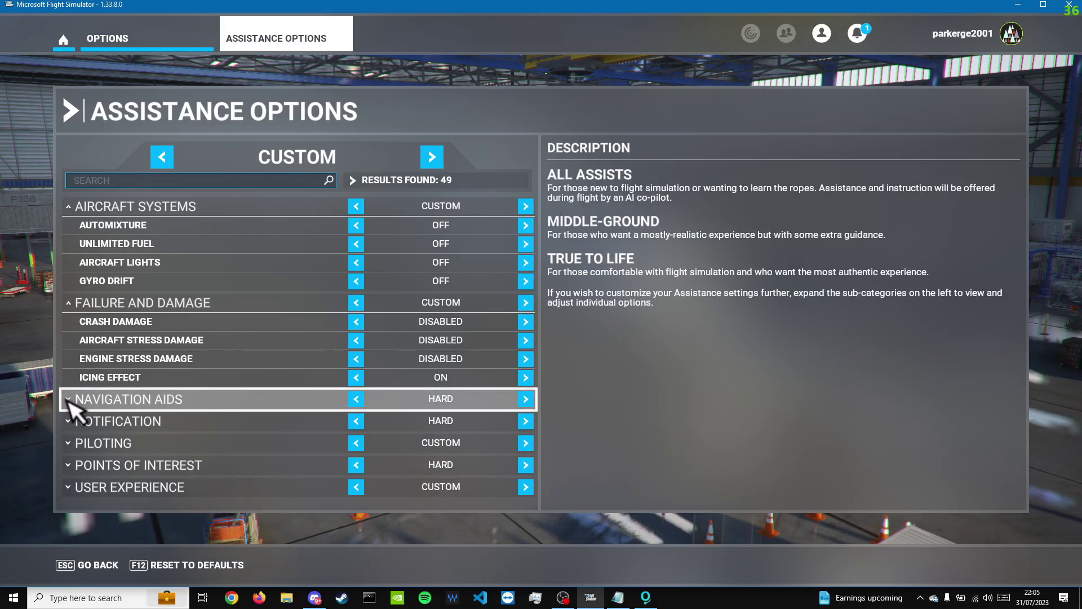
click(71, 401)
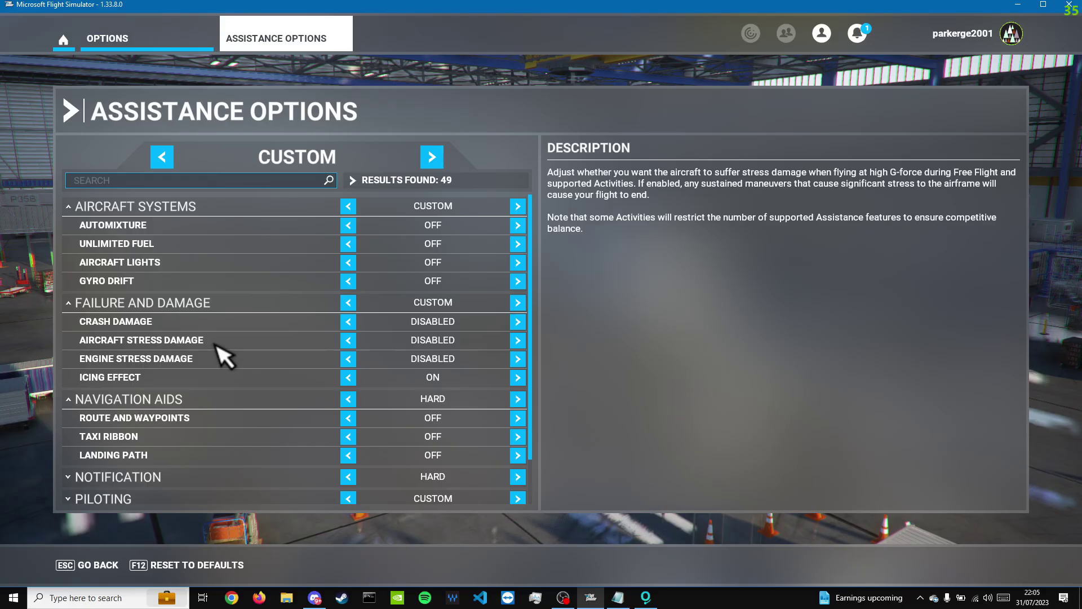
scroll(224, 355, down, 2)
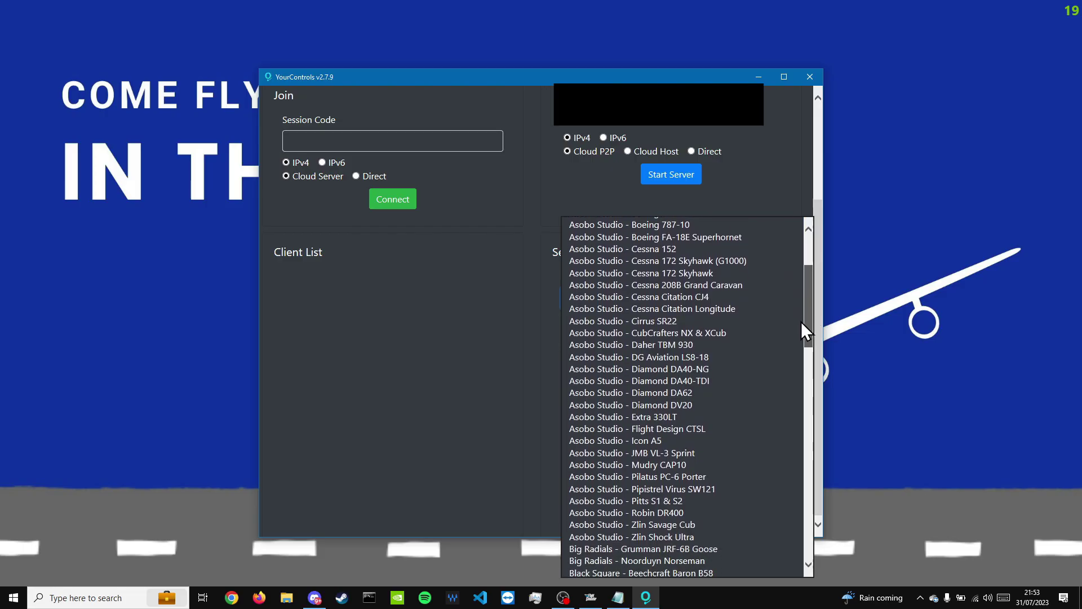
In the YourControls settings, select Asobo Studio - Airbus A320neo as the aircraft
drag(801, 322, 803, 293)
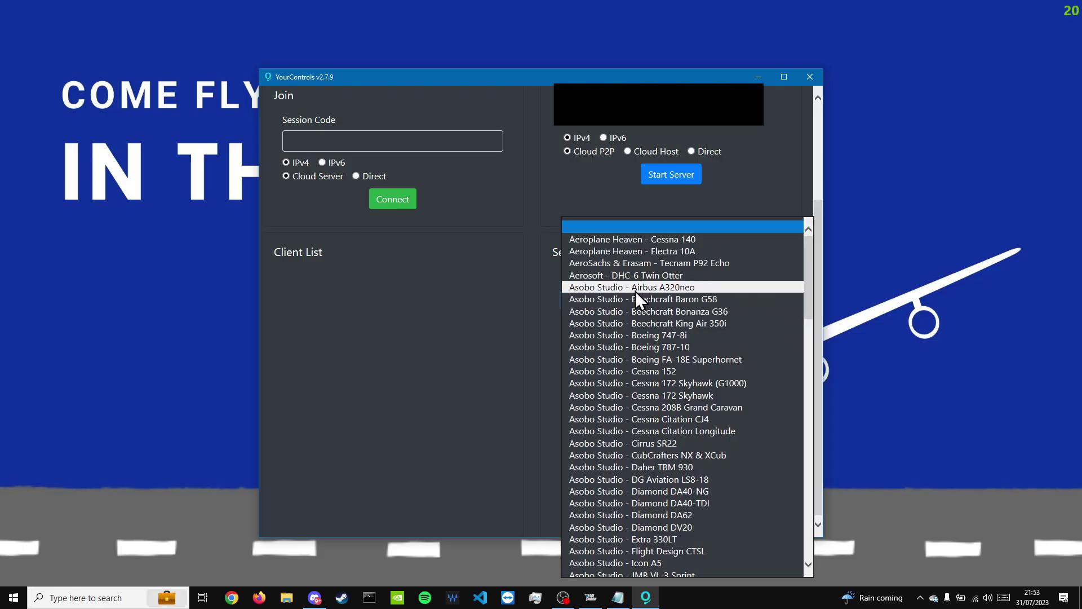
click(696, 292)
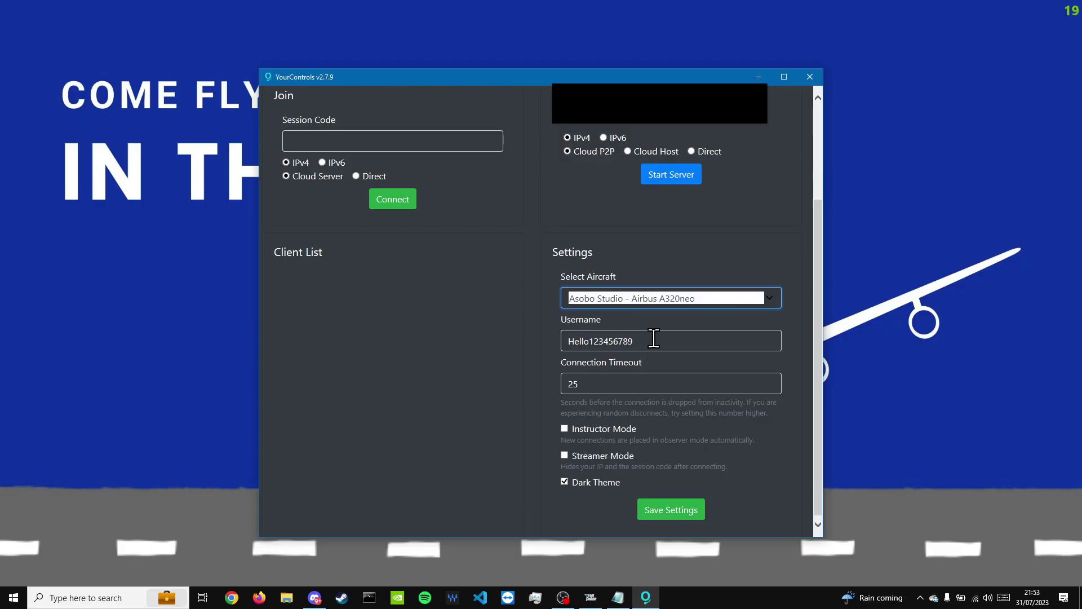
Set the connection timeout to 10 seconds in the YourControls settings and save them
drag(652, 341, 560, 340)
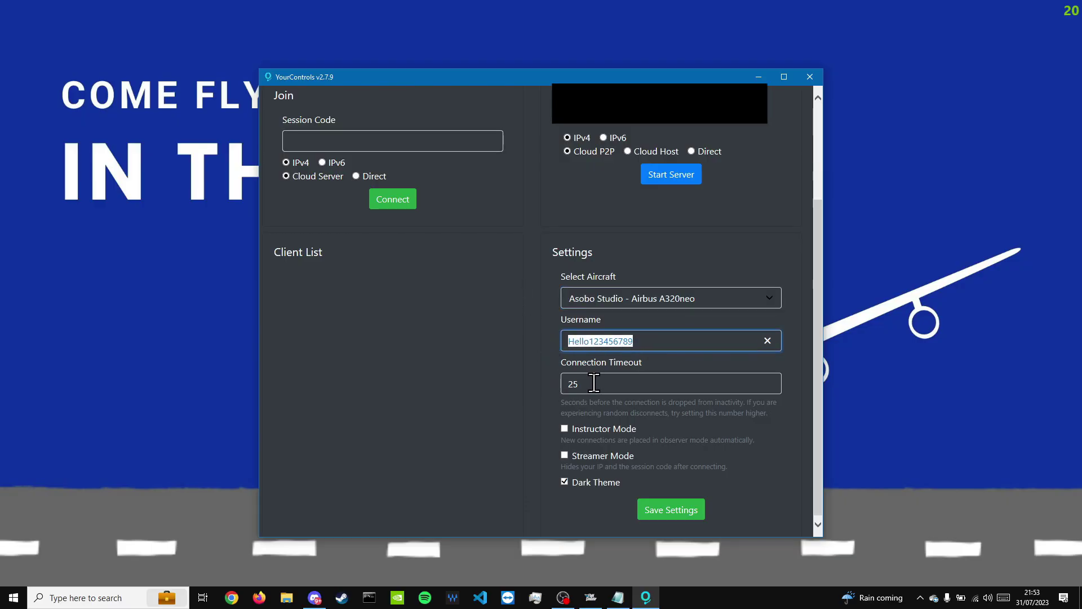
drag(594, 383, 564, 381)
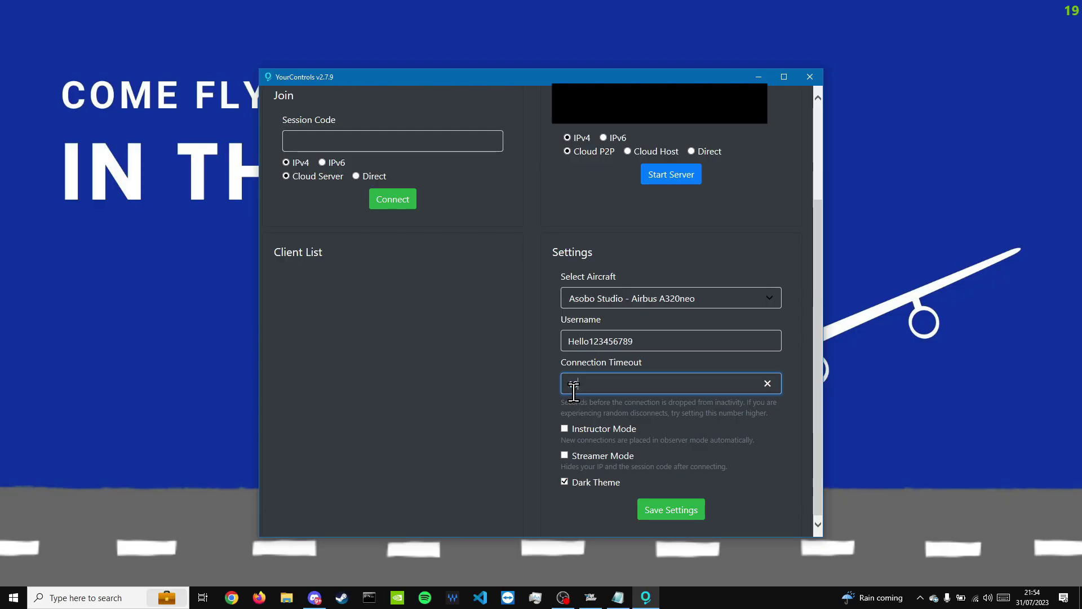
click(555, 391)
scroll(557, 384, down, 1)
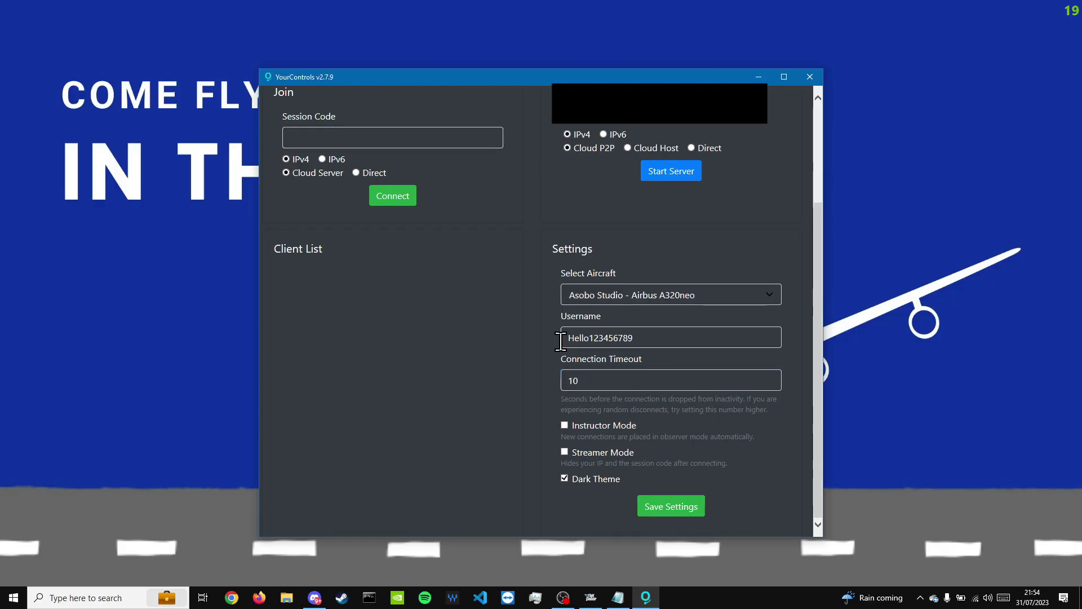
click(670, 513)
Switch to Microsoft Flight Simulator and load the flight plan EGKKEGJJ_MFS_31Jul23.pln from the PC's Downloads folder
key(alt+Tab)
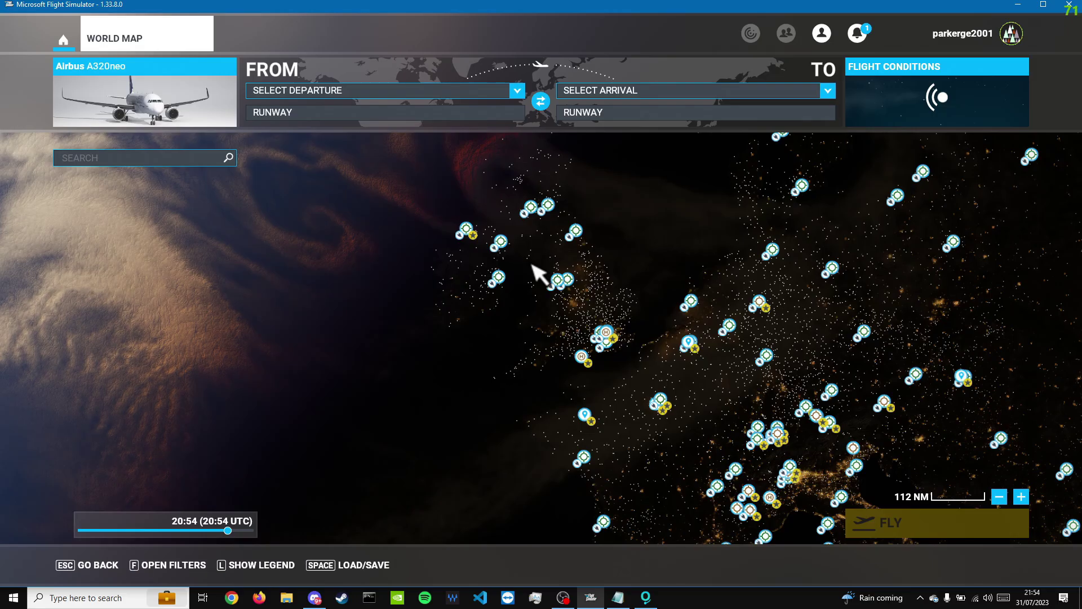
key(space)
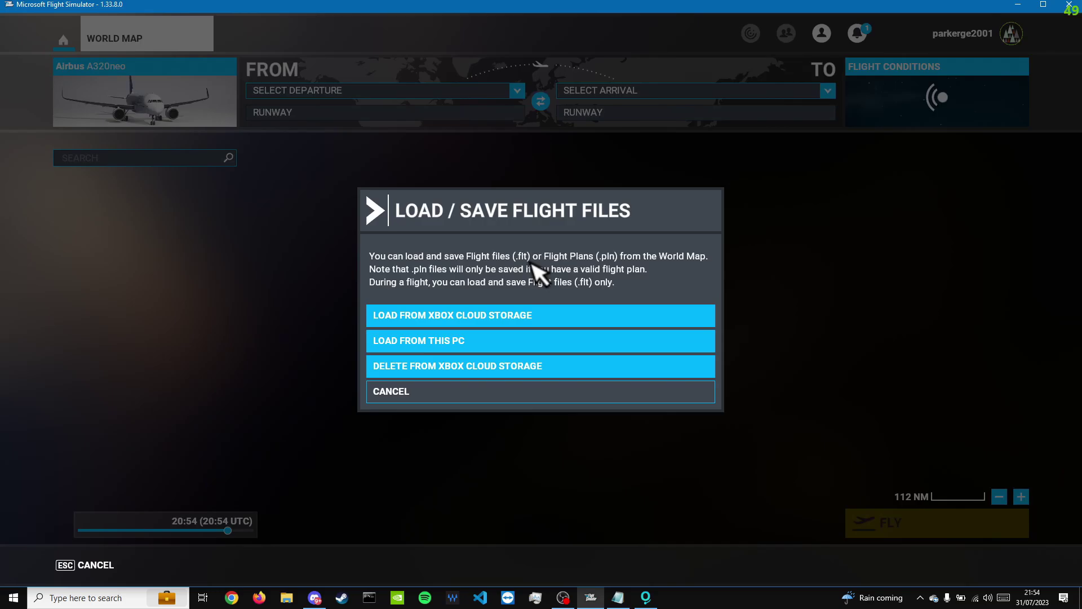
click(412, 348)
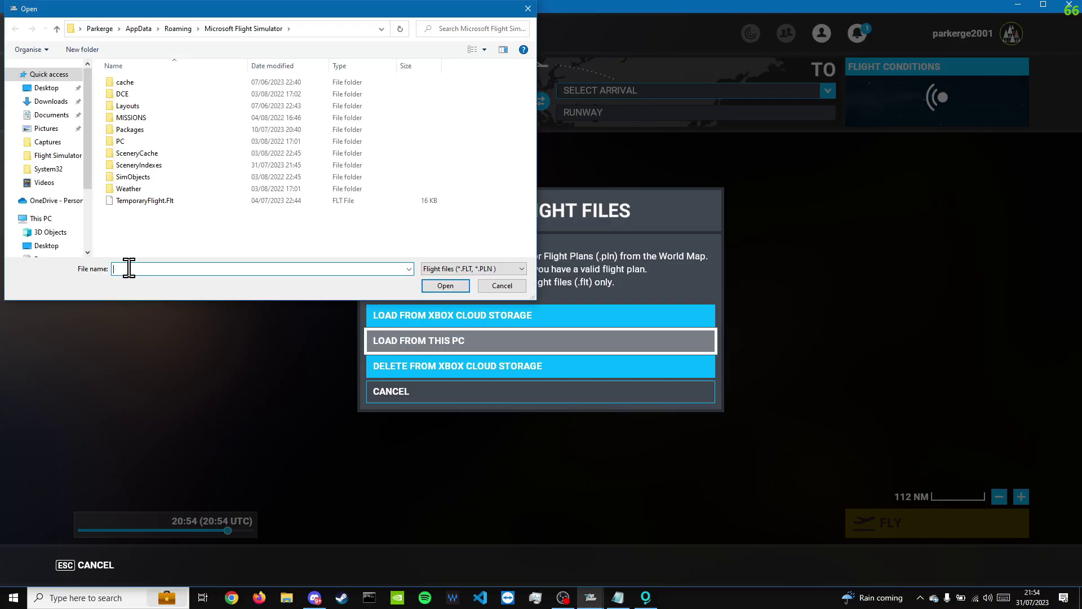
click(51, 104)
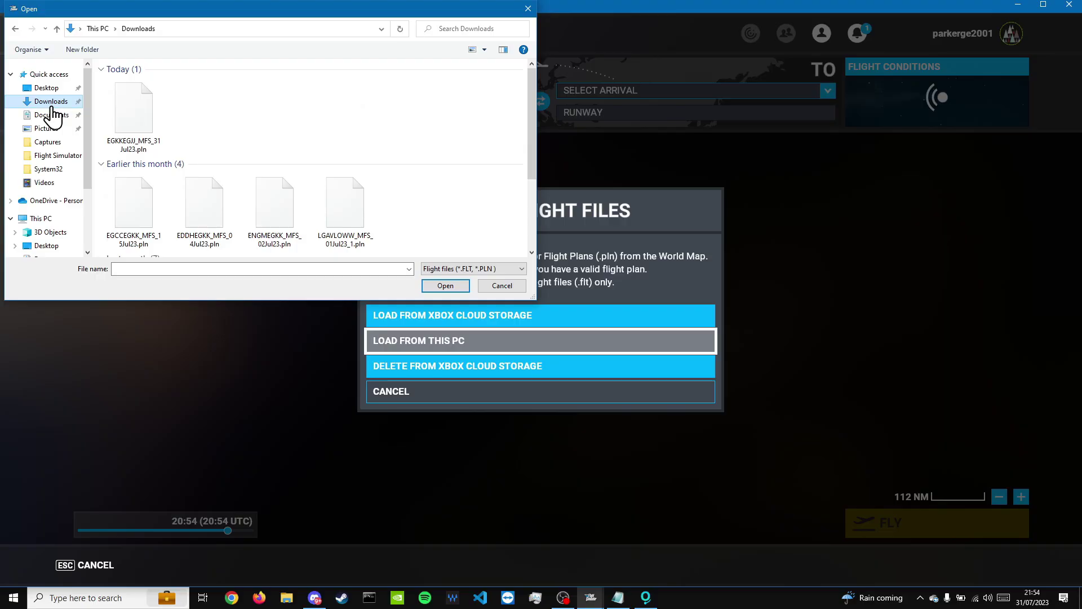
click(131, 146)
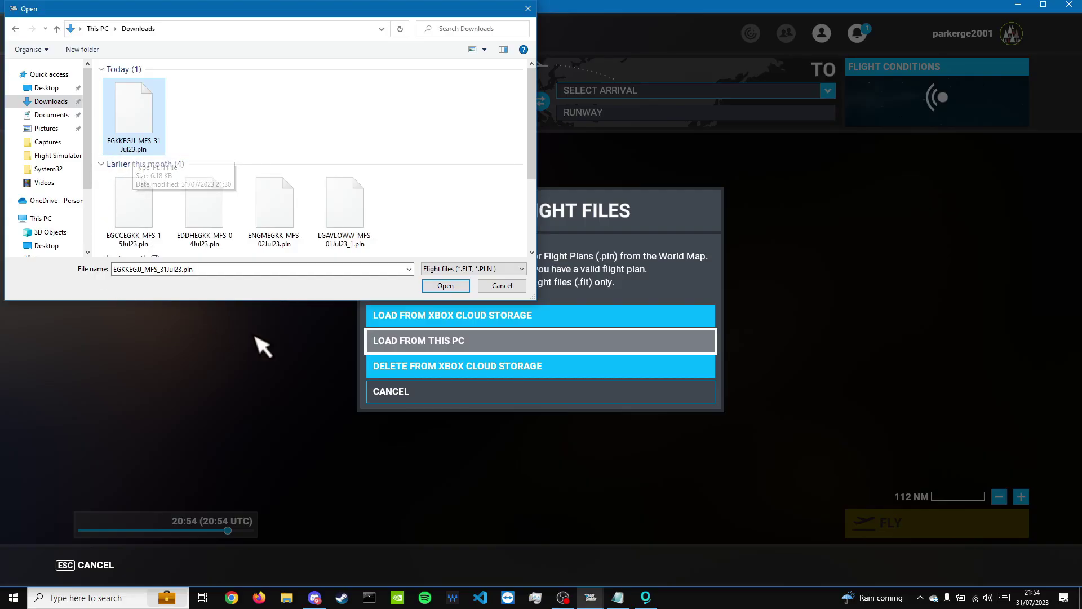
click(447, 289)
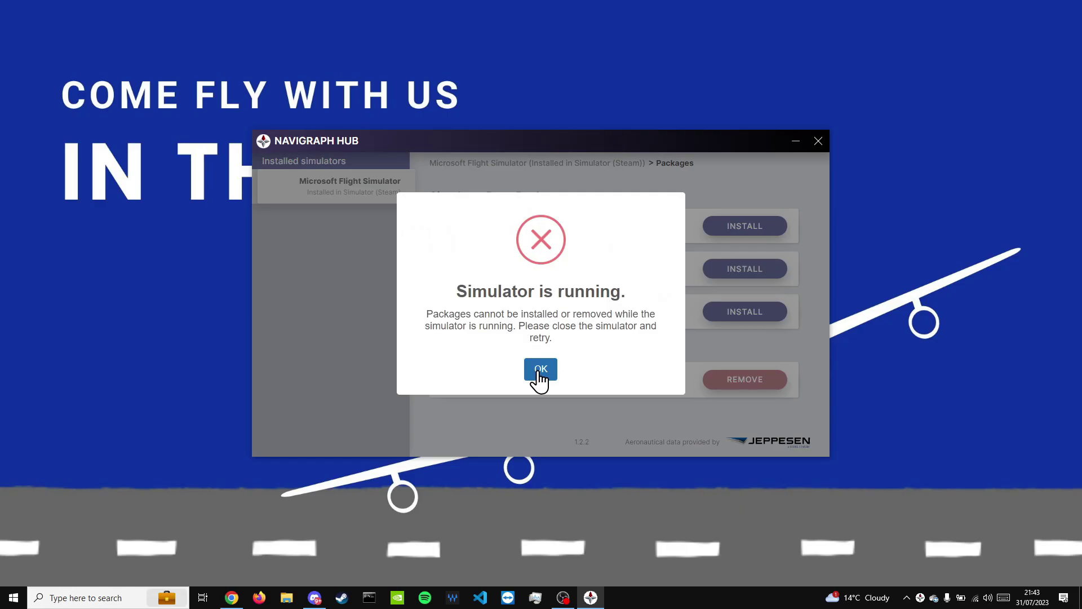
In Navigraph Hub, install the AIRAC Cycle 2307 rev.5 package and close the hub
click(541, 369)
click(738, 276)
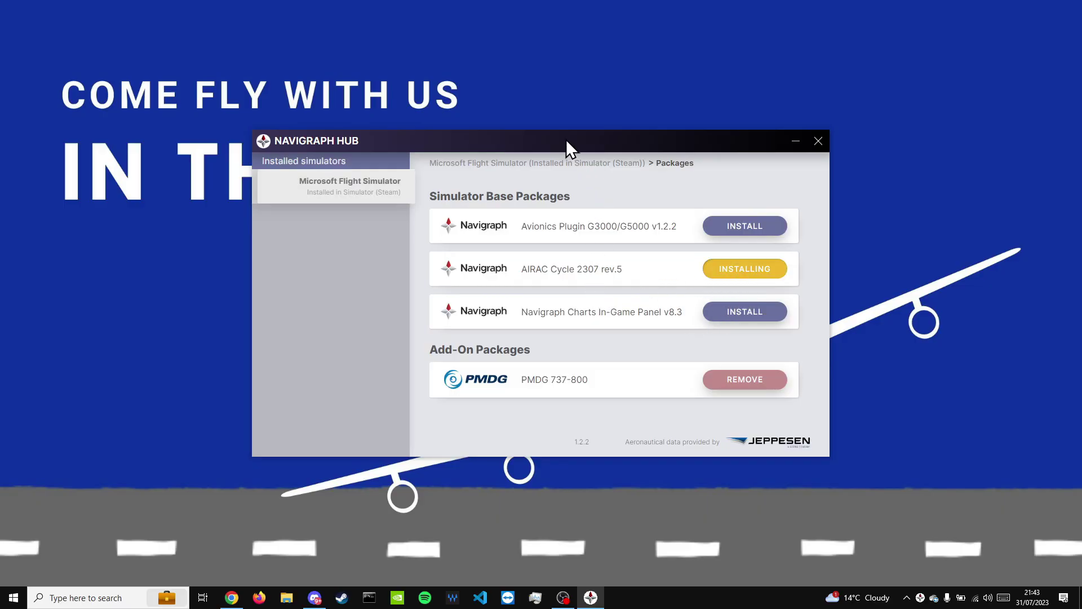
drag(566, 140, 560, 140)
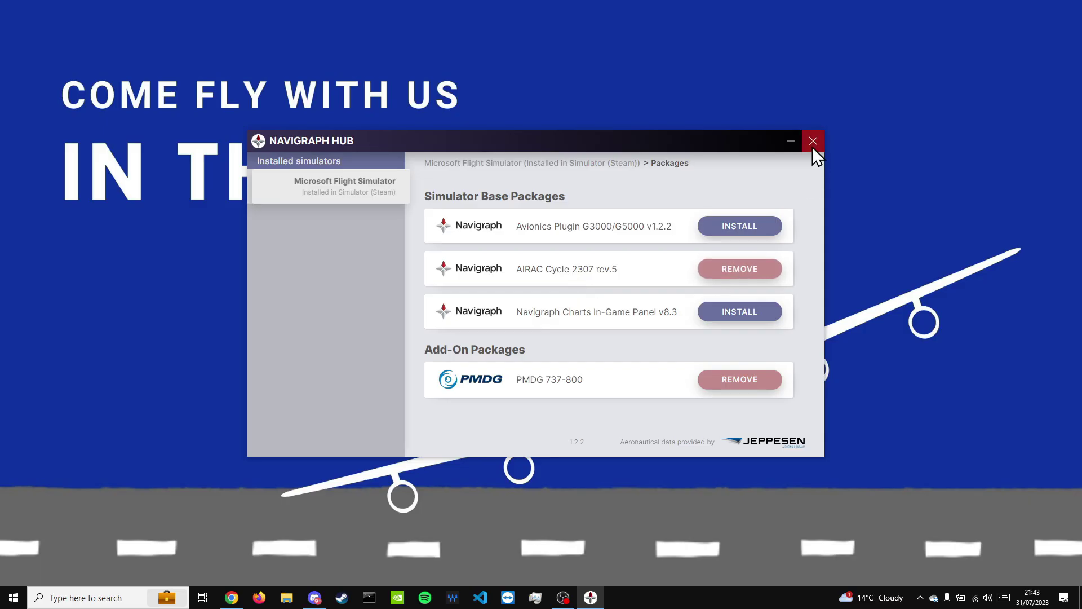
click(814, 141)
On the Flight Simulator world map, set Gate 107 Parking at EGKK Gatwick as the departure point
double_click(578, 254)
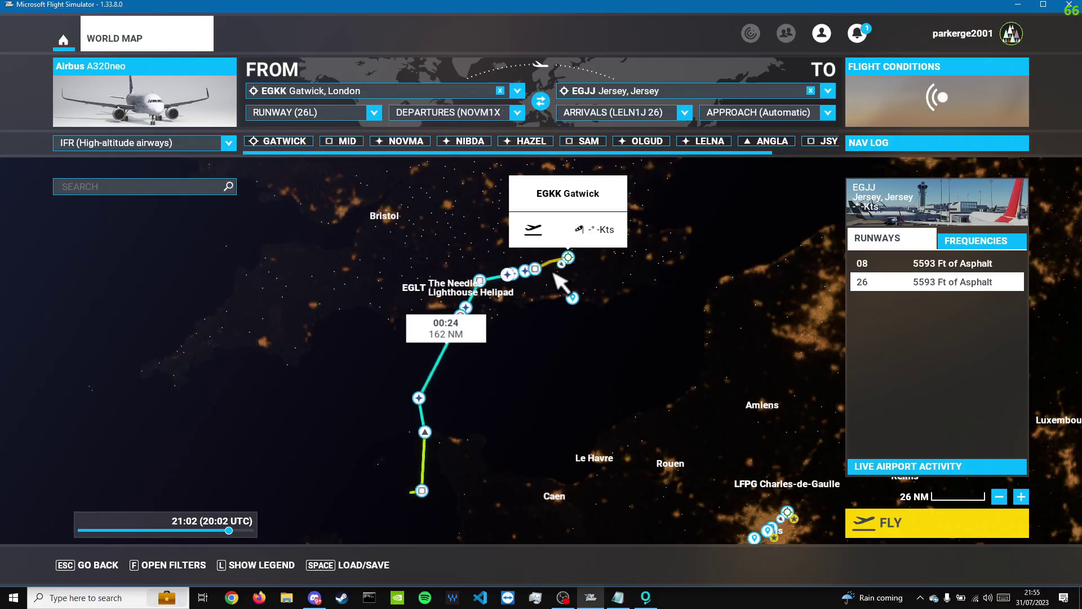
scroll(574, 264, up, 1)
scroll(570, 261, up, 3)
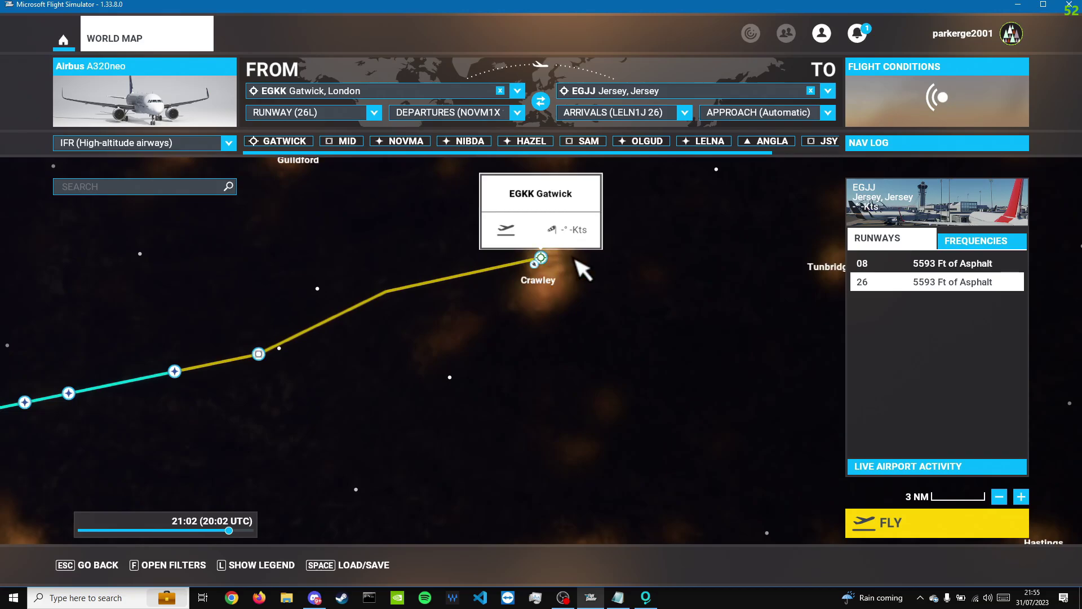
scroll(544, 265, up, 3)
scroll(624, 289, up, 2)
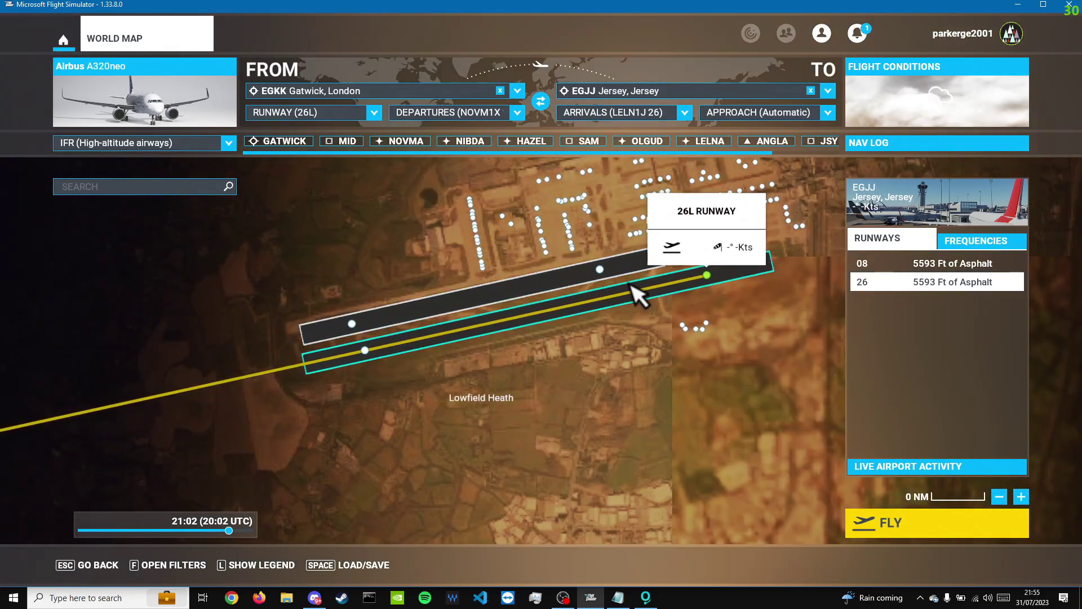
drag(640, 293, 592, 314)
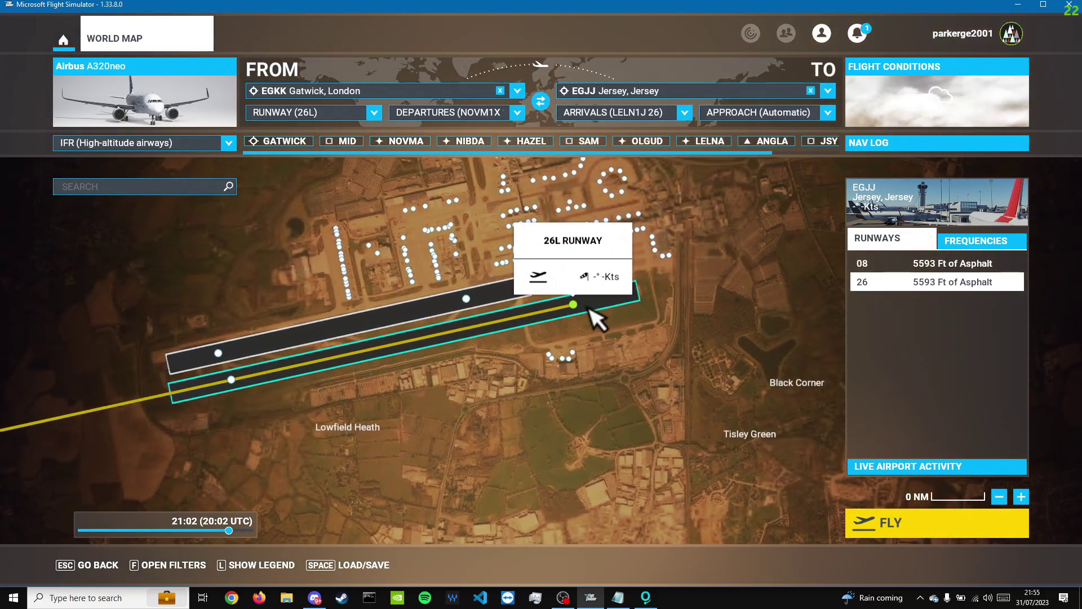
click(669, 257)
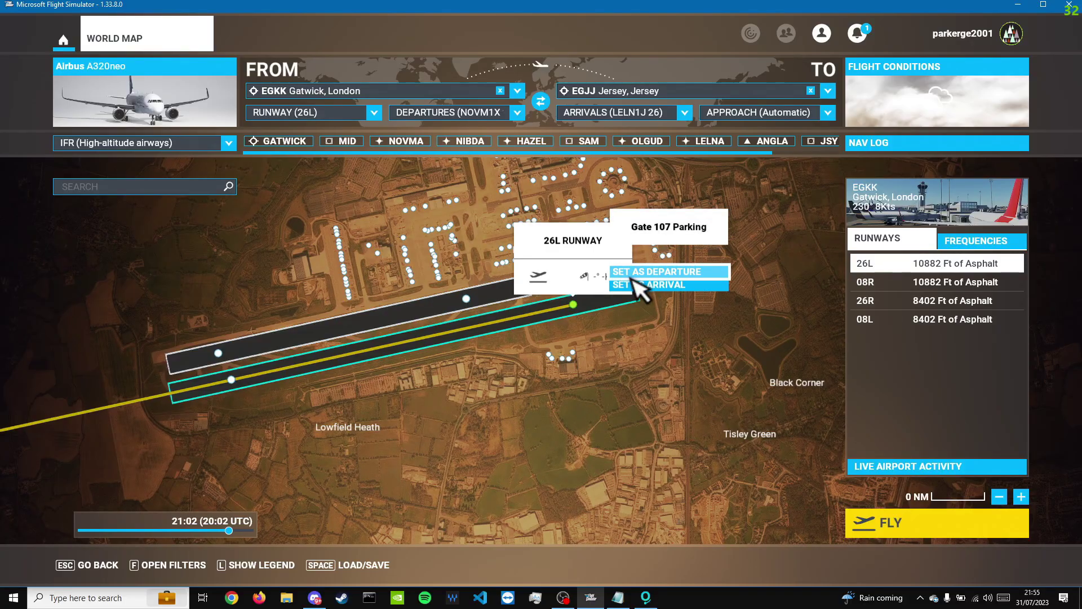
click(703, 275)
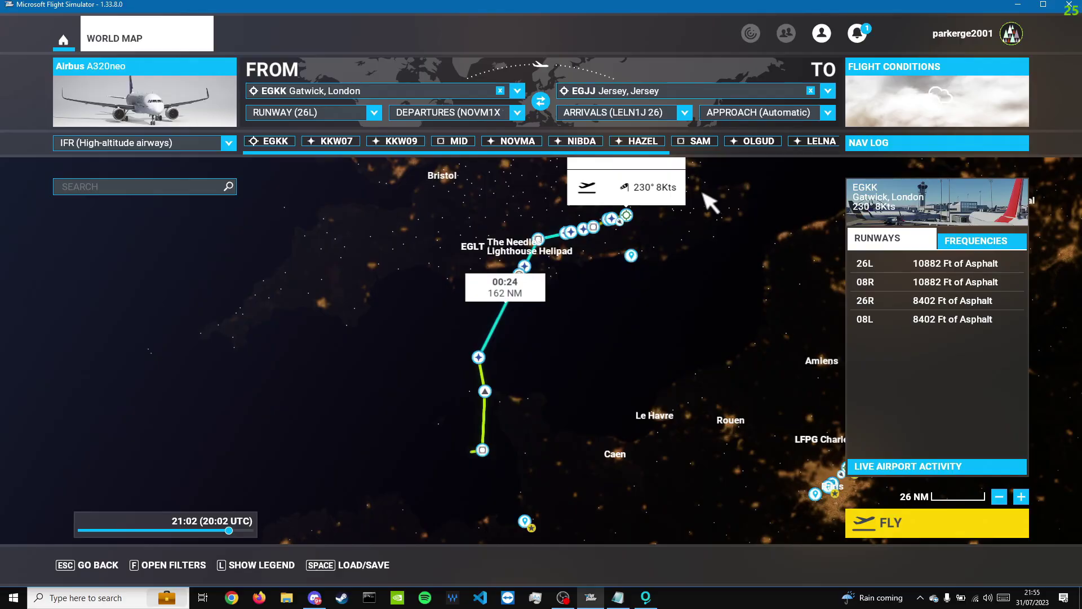
Set the approach into EGJJ Jersey to ILS 26 and check the route on the map
click(739, 113)
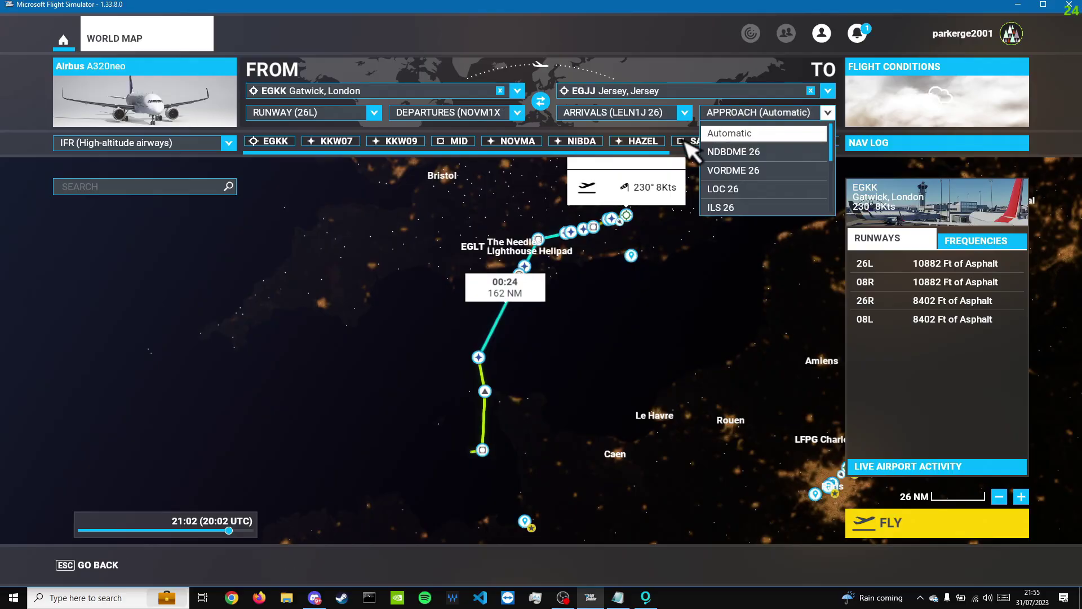
click(726, 208)
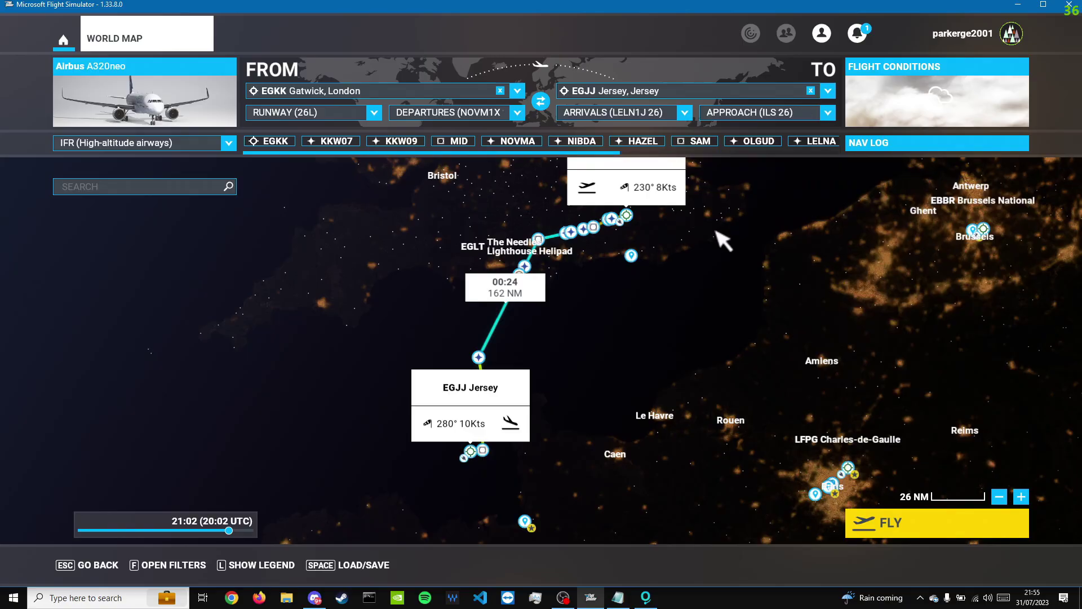
scroll(583, 426, up, 10)
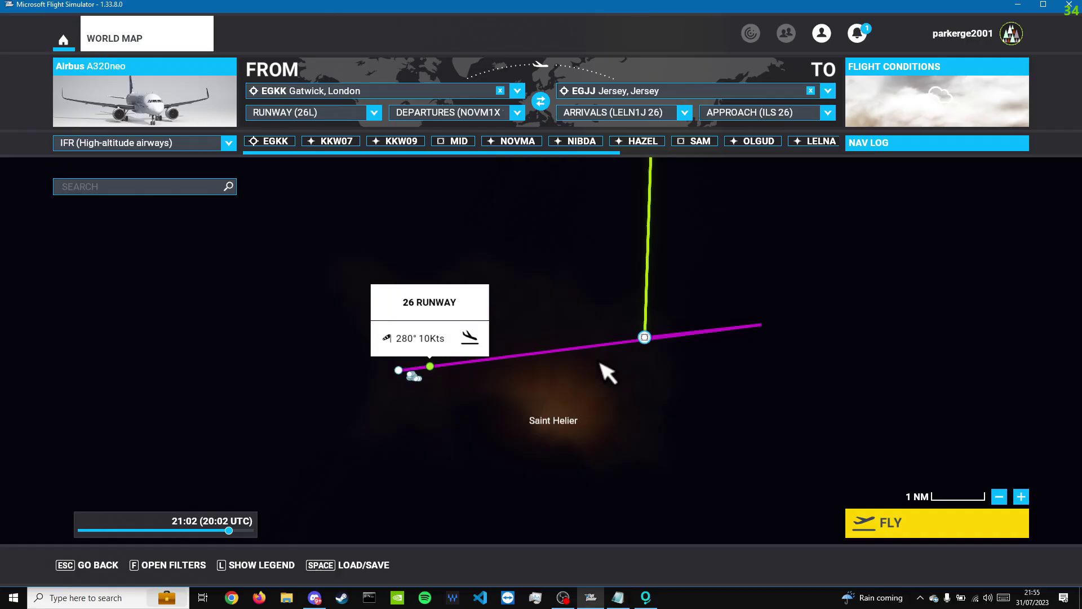
scroll(608, 373, down, 6)
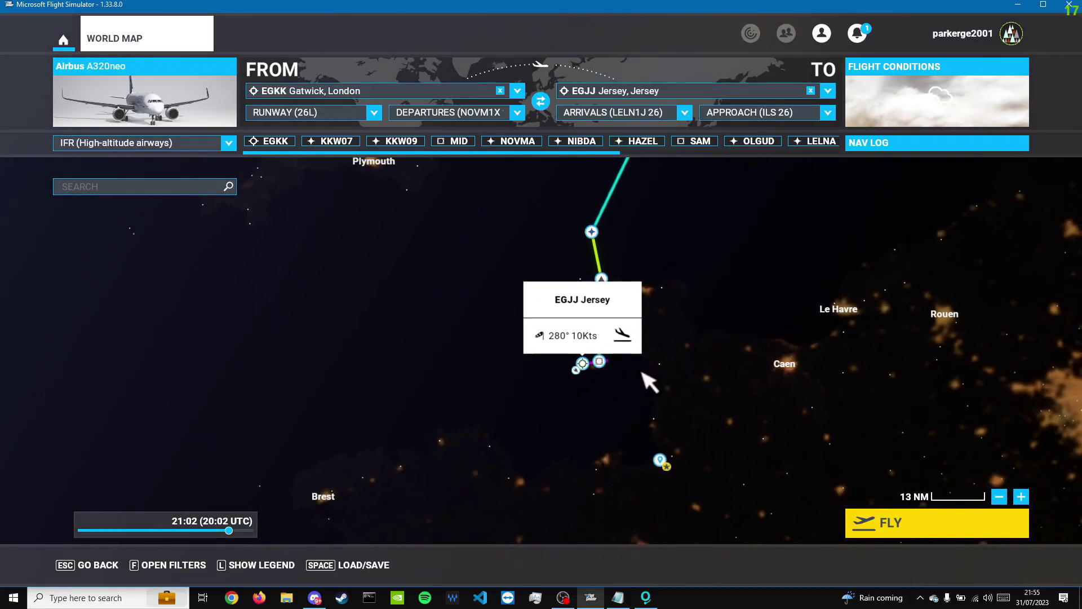
scroll(654, 388, down, 2)
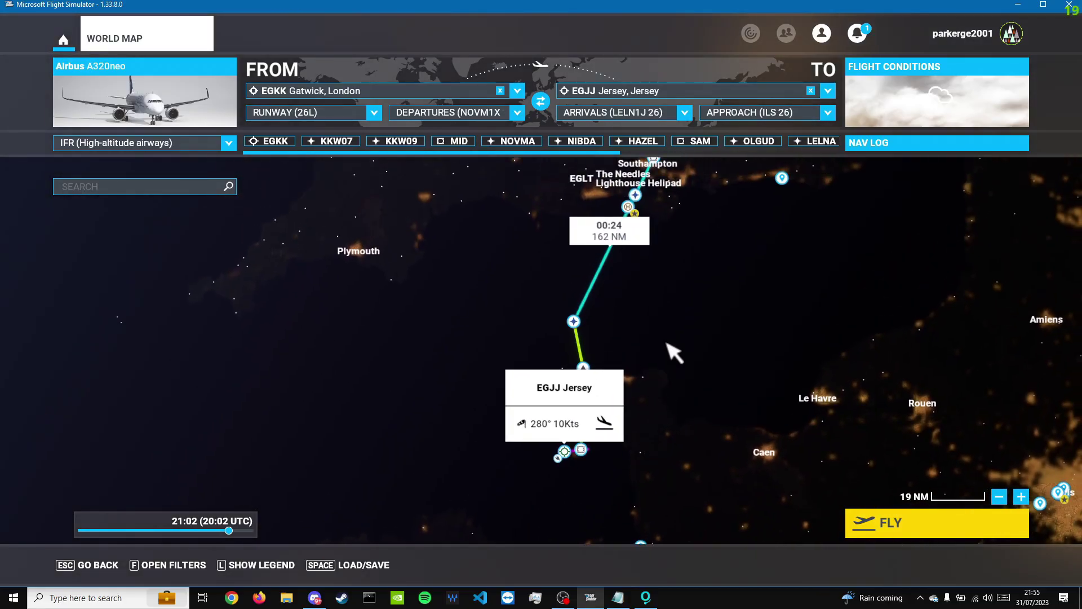
scroll(674, 352, down, 1)
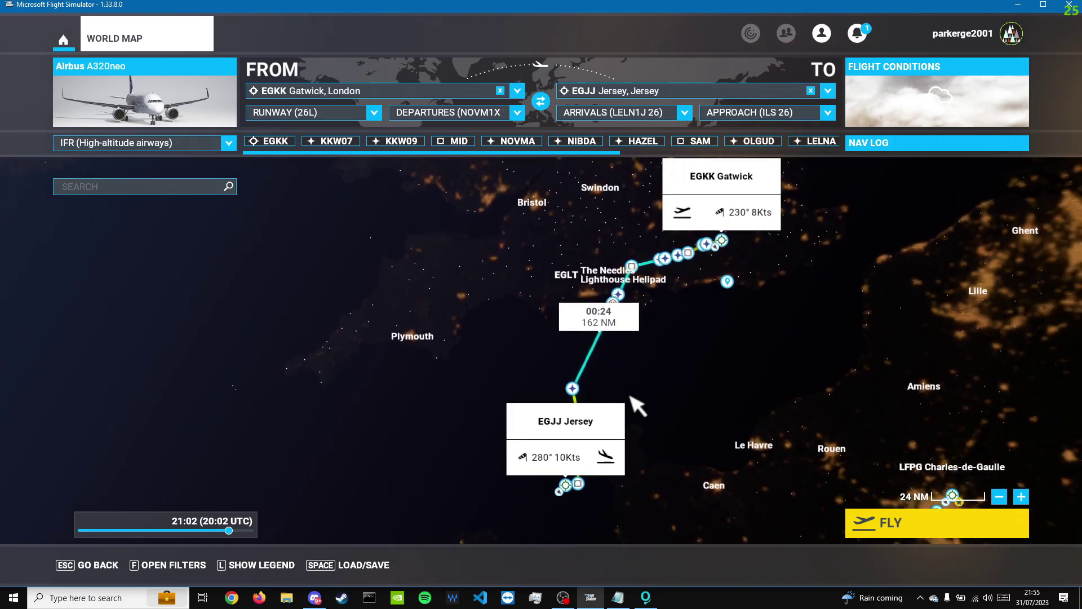
scroll(677, 405, down, 1)
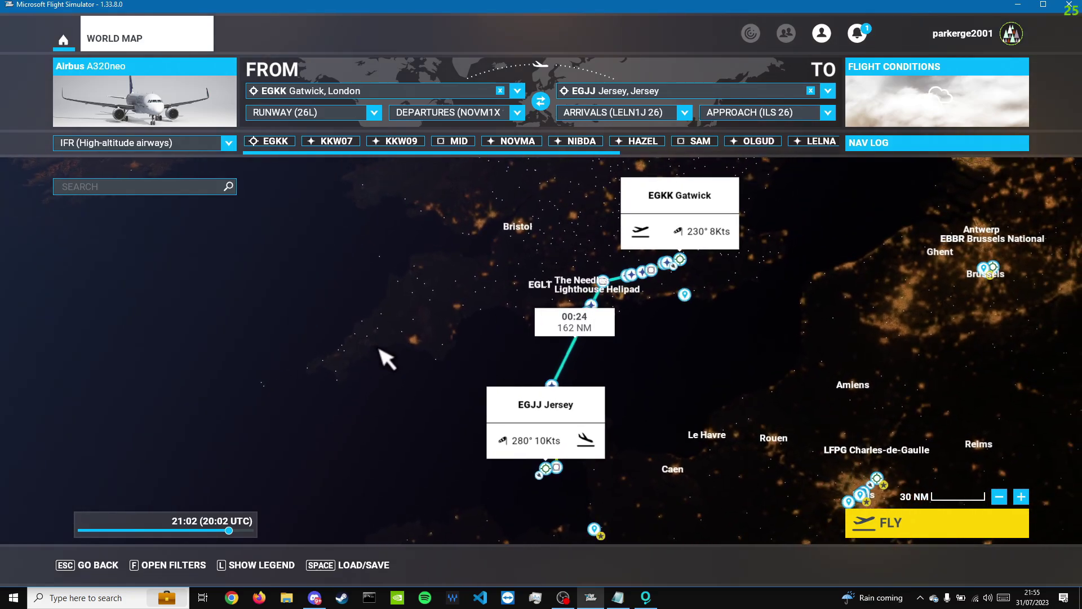
Set the A320neo's total payload to 50% in its weight and balance settings and return to the world map
click(151, 120)
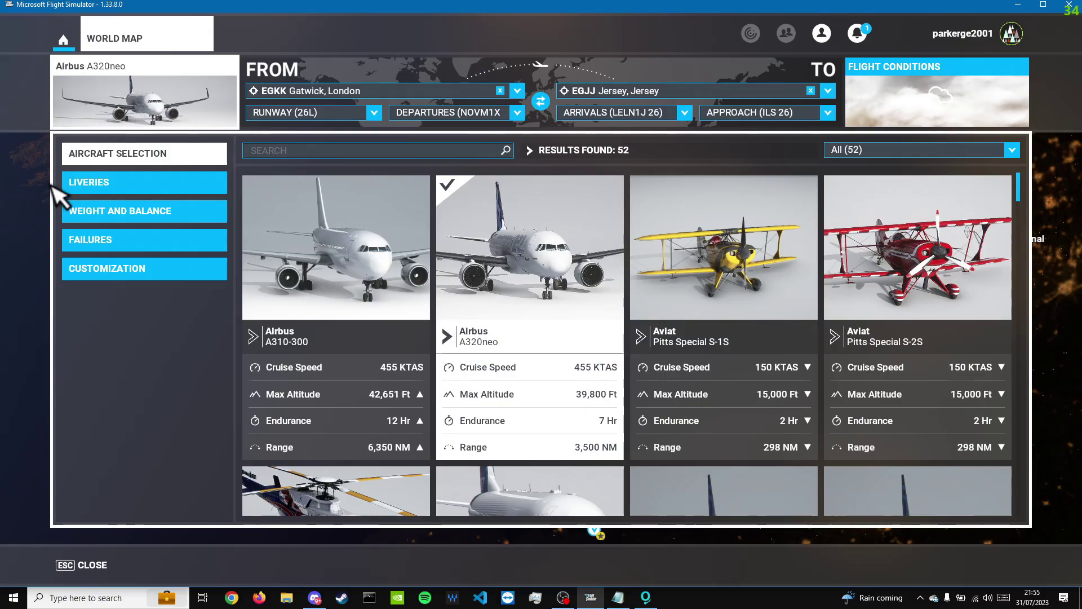
click(130, 220)
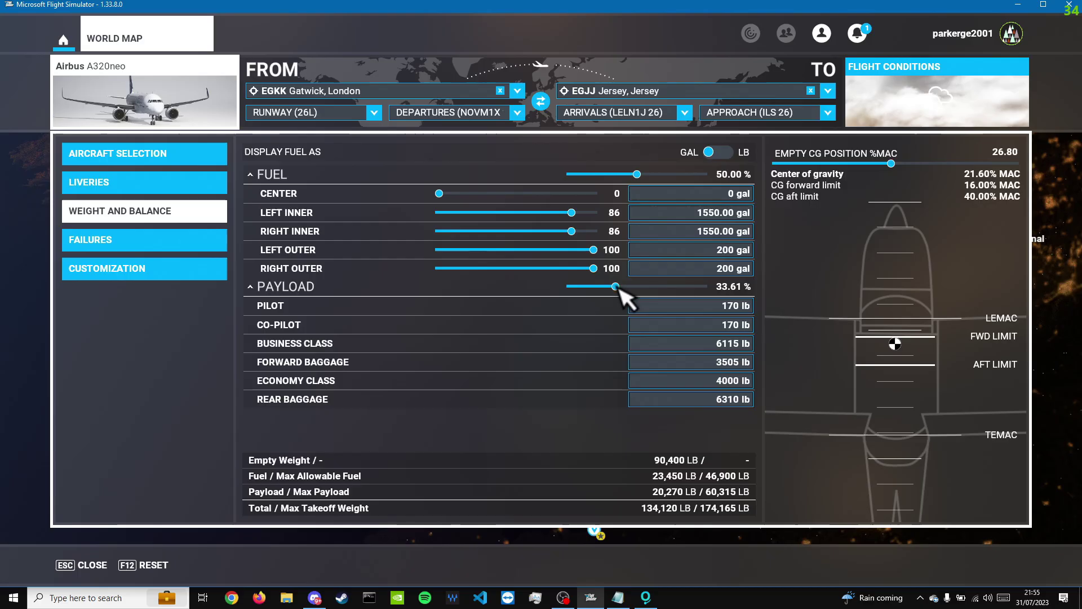
drag(619, 288, 642, 289)
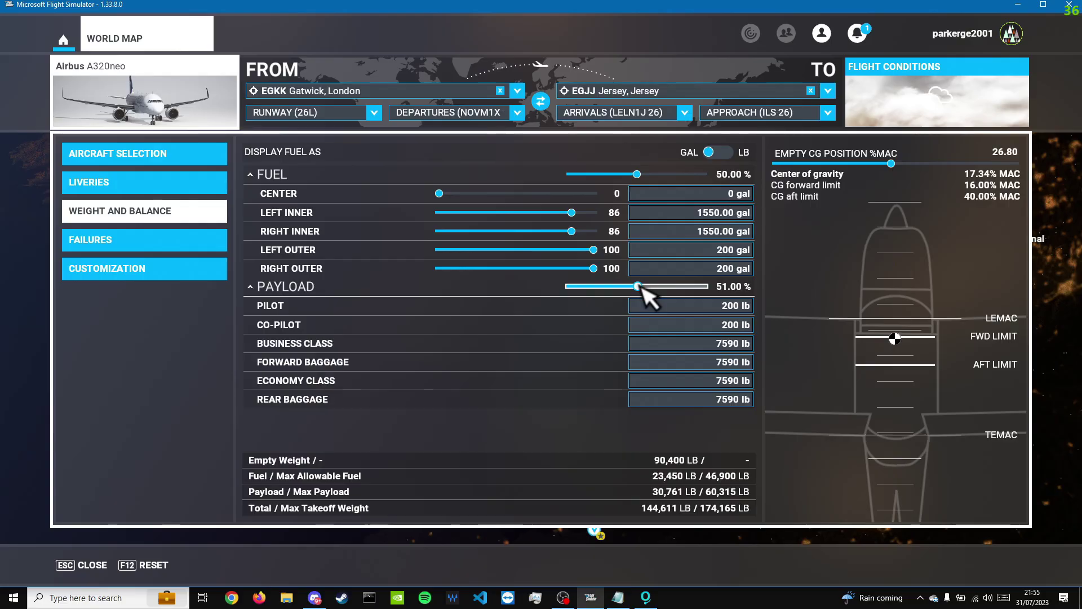
drag(641, 288, 640, 288)
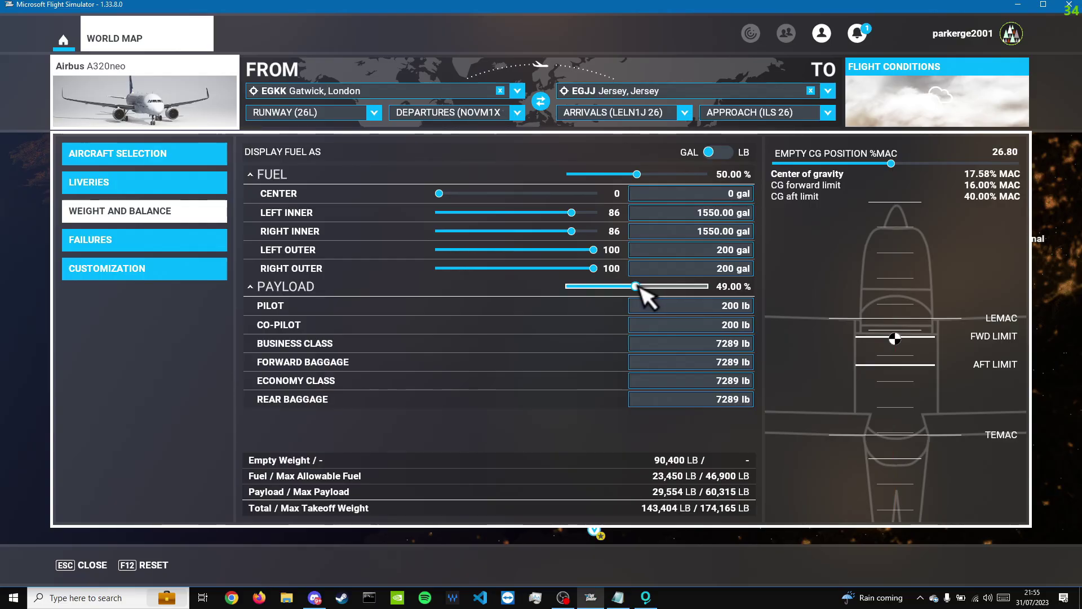
drag(641, 287, 643, 287)
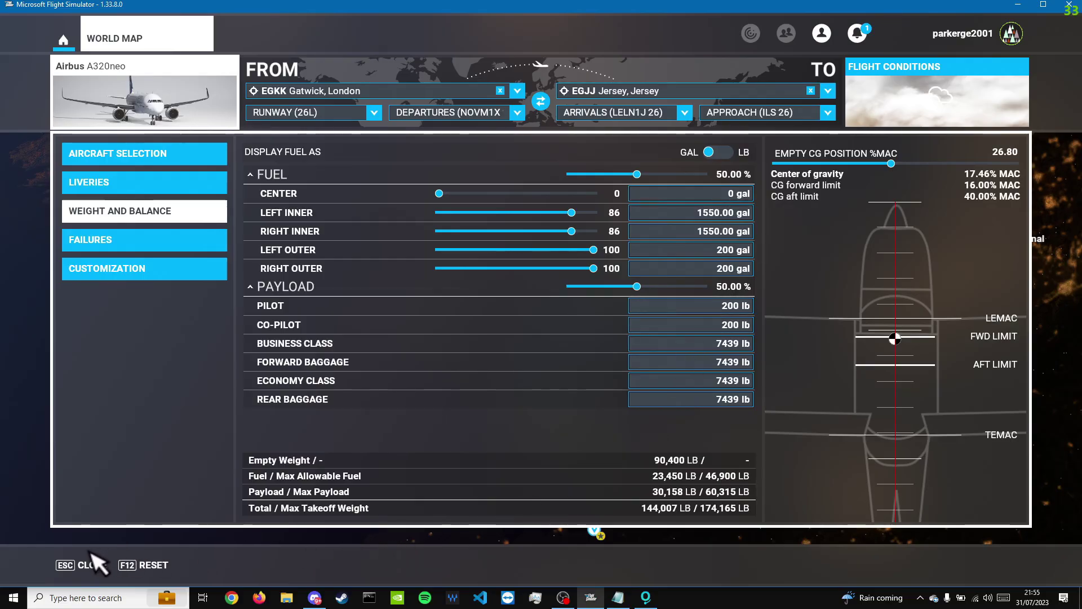
click(102, 567)
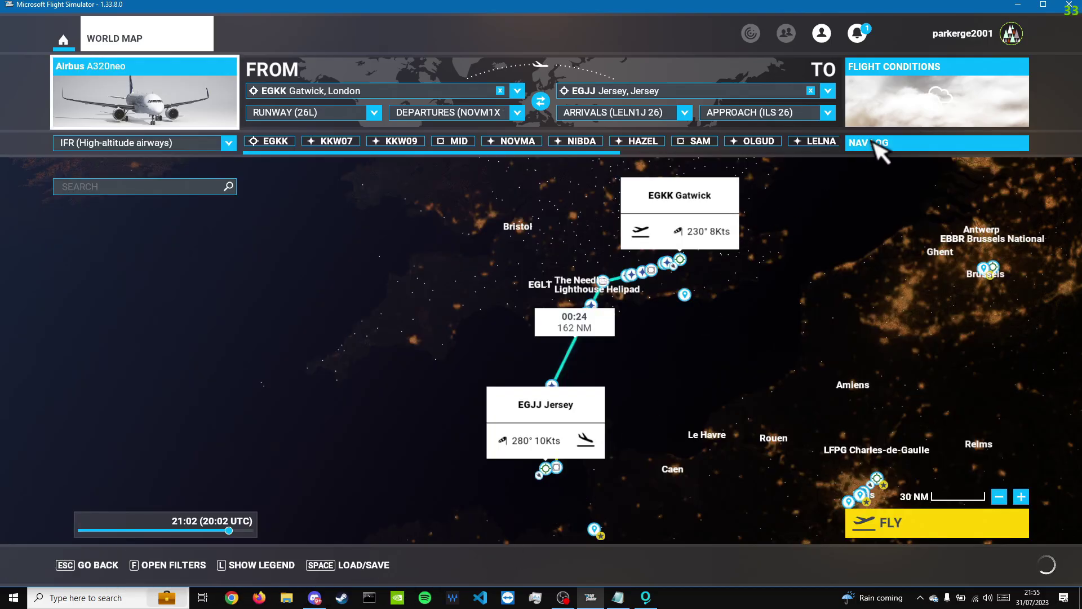
In the flight conditions, turn on Real Time and set weather and time to Live
click(926, 96)
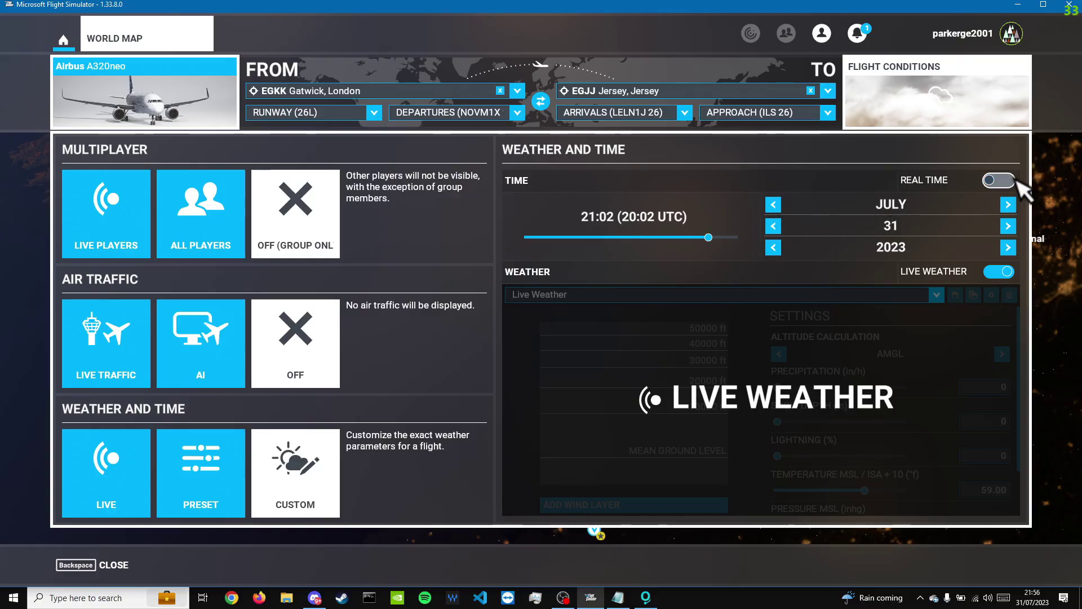
click(1008, 181)
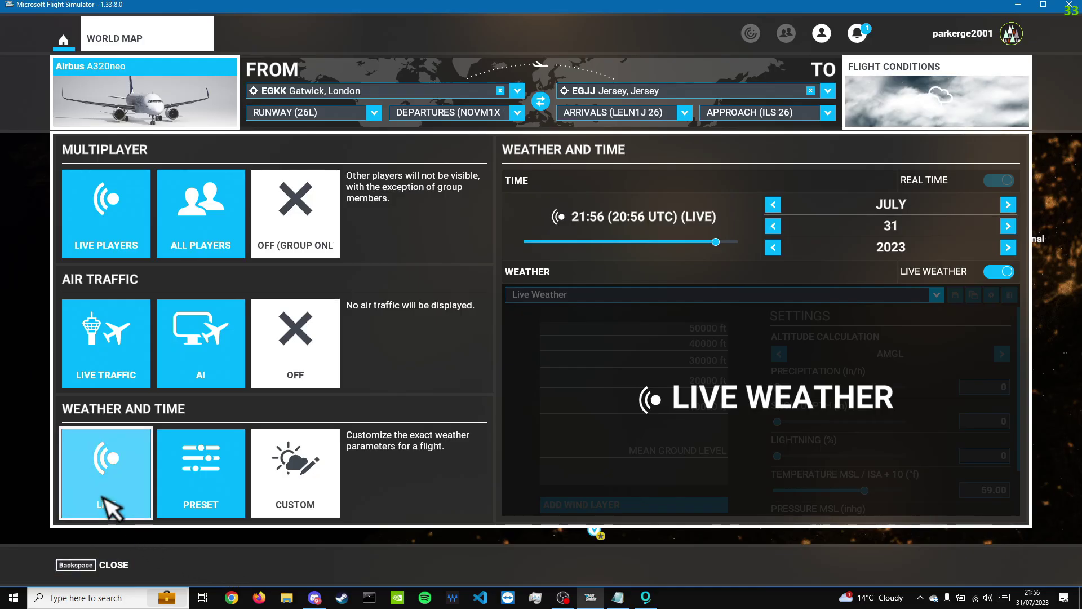
click(105, 498)
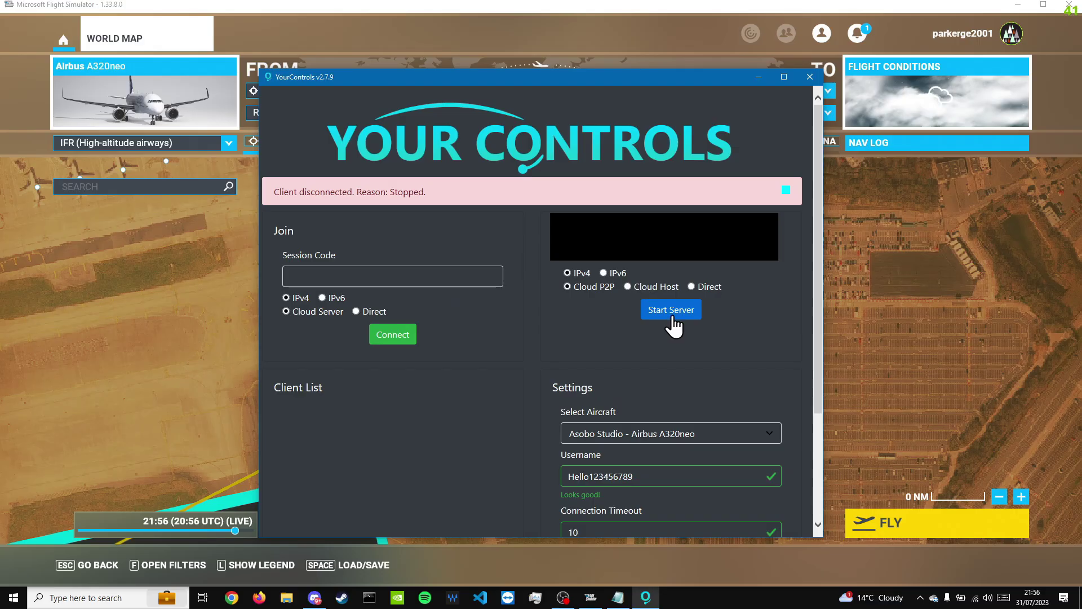
Switch to YourControls, start the server over IPv4 with Cloud P2P, and cancel the Speech Recognition setup
click(673, 317)
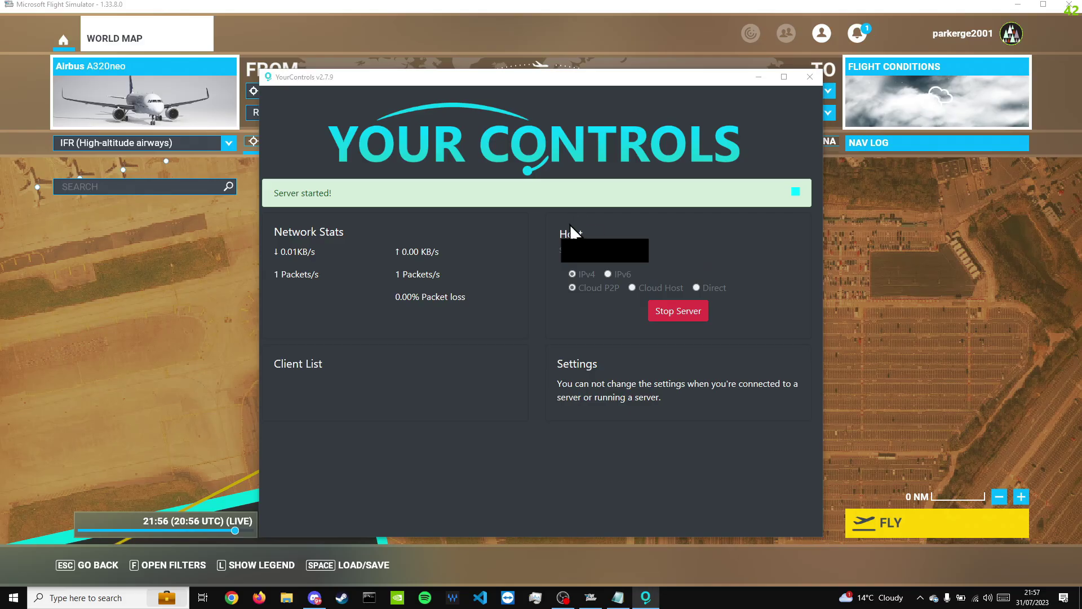
click(687, 430)
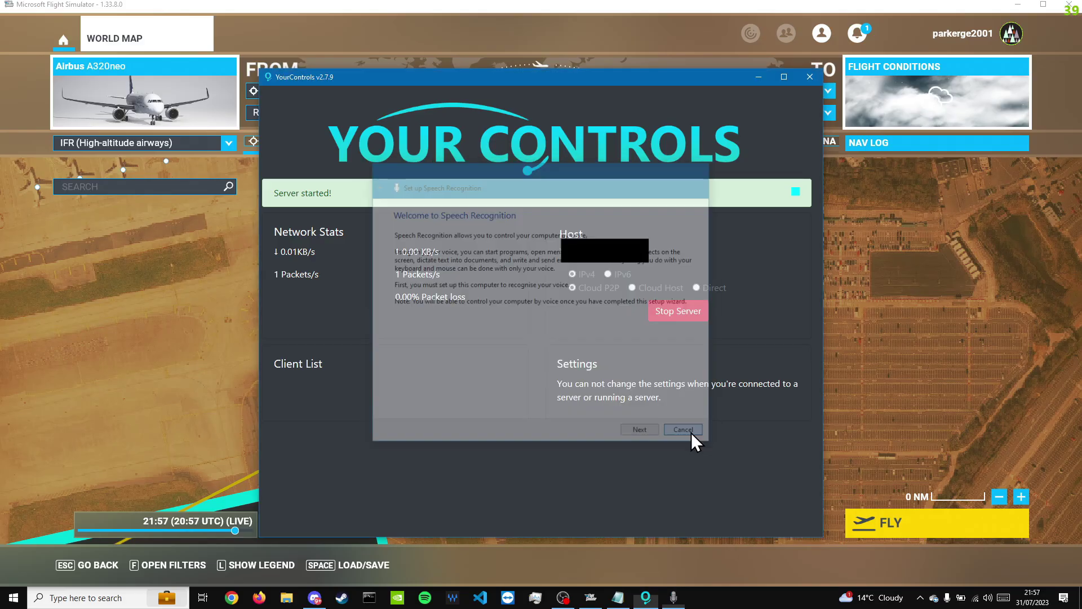
Capture a screen snip of the Host section in YourControls containing the session code
key(super+shift+s)
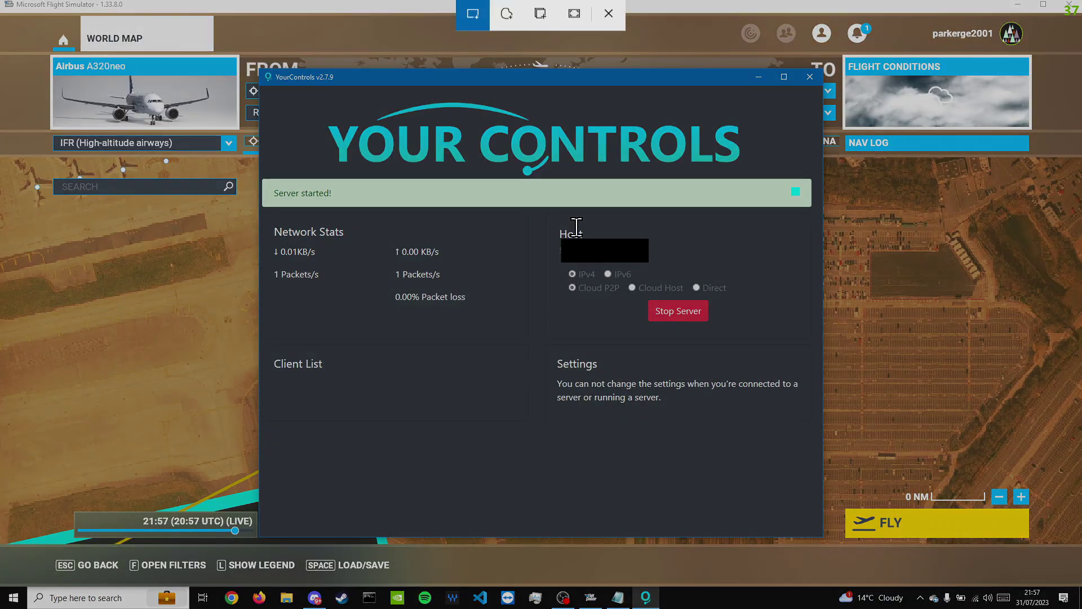
drag(546, 208, 824, 352)
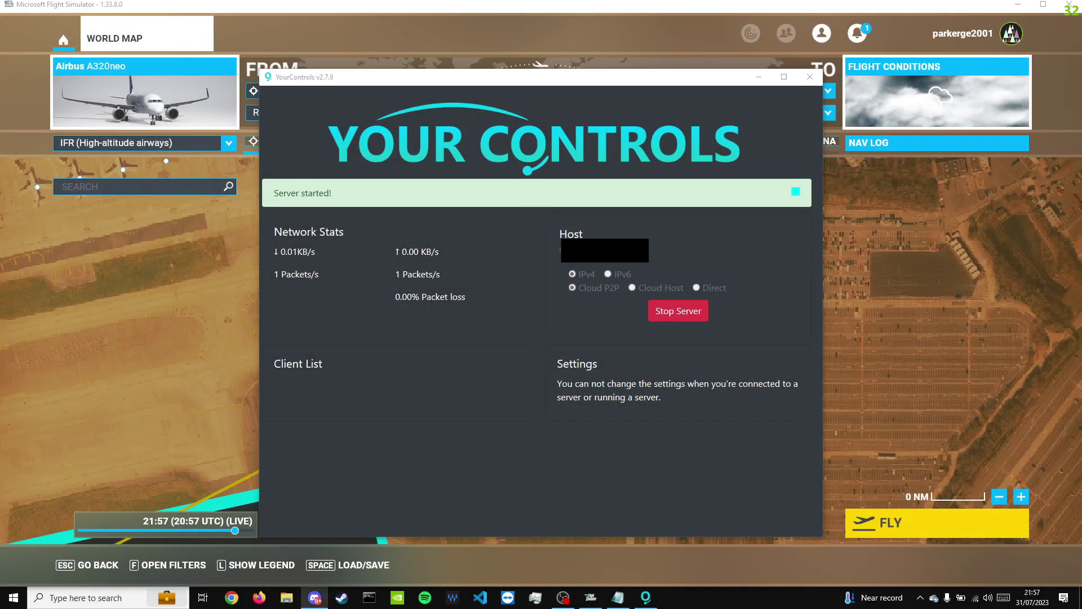
Switch back to Microsoft Flight Simulator, start the flight from Gatwick, and turn on external power on the A320neo's overhead panel
click(889, 428)
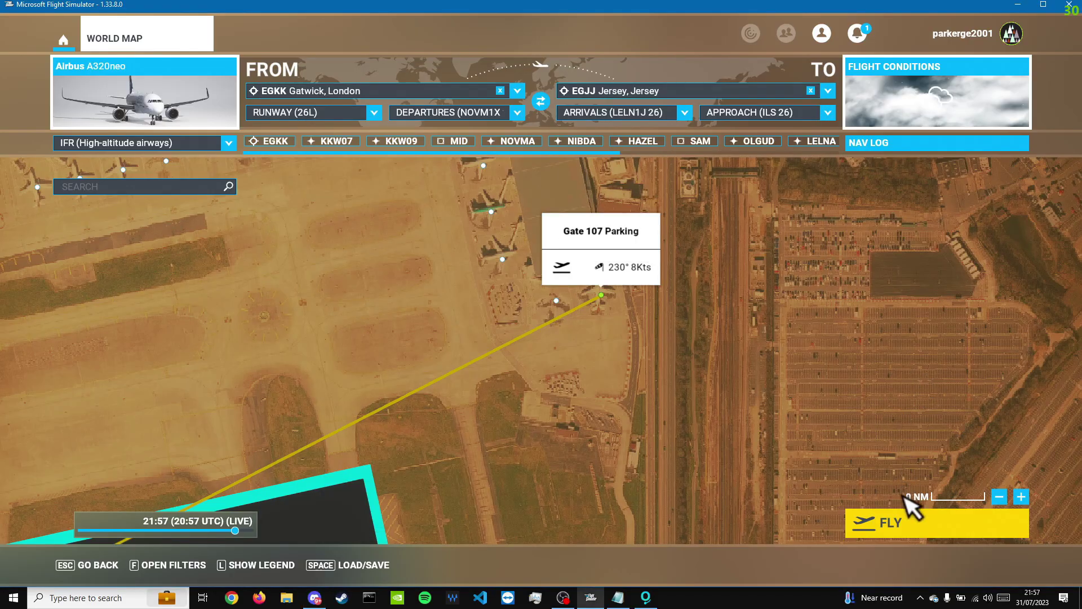
click(894, 527)
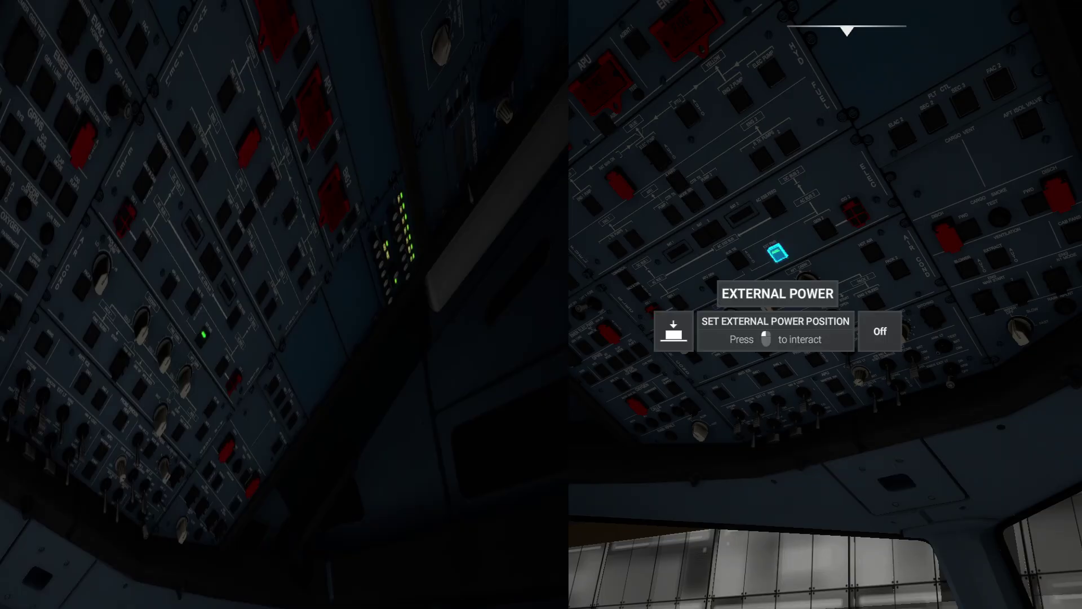
click(778, 252)
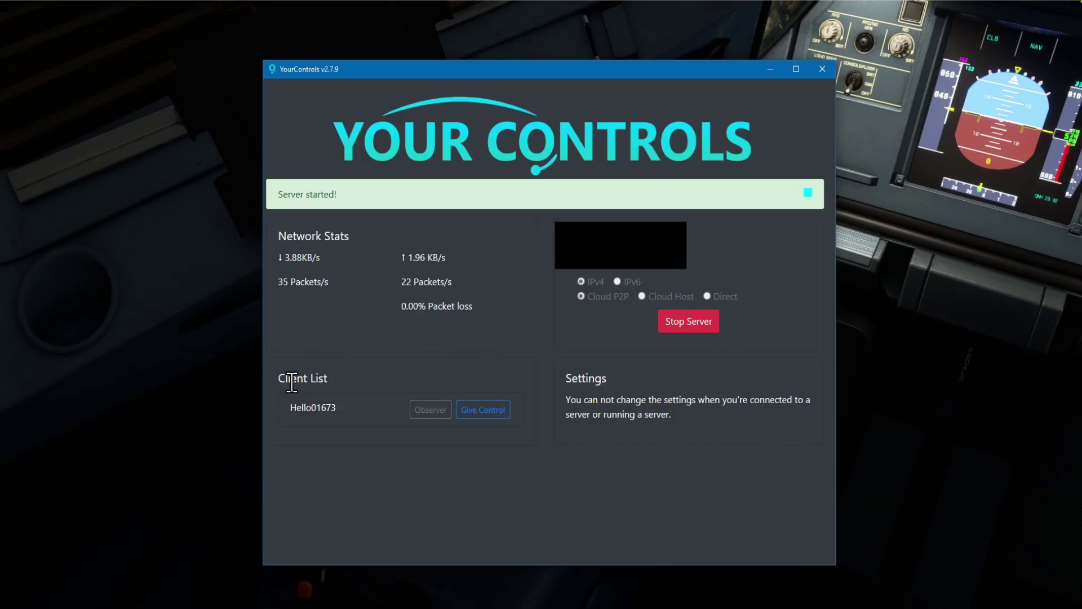
In YourControls, give control of the aircraft to the connected client and return to the simulator cockpit
drag(287, 408, 330, 407)
click(483, 416)
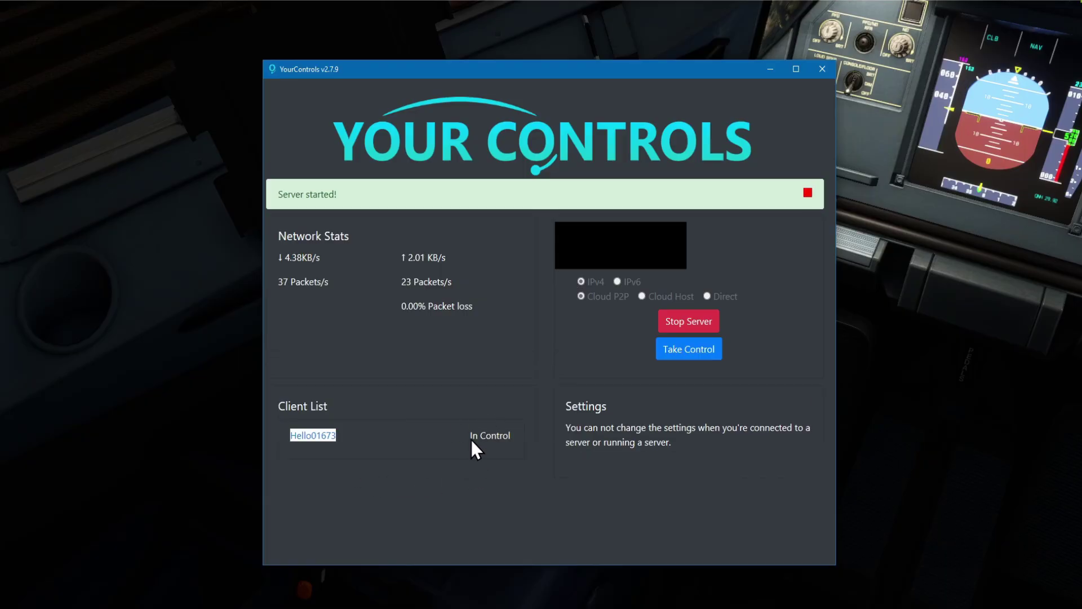
key(alt+Tab)
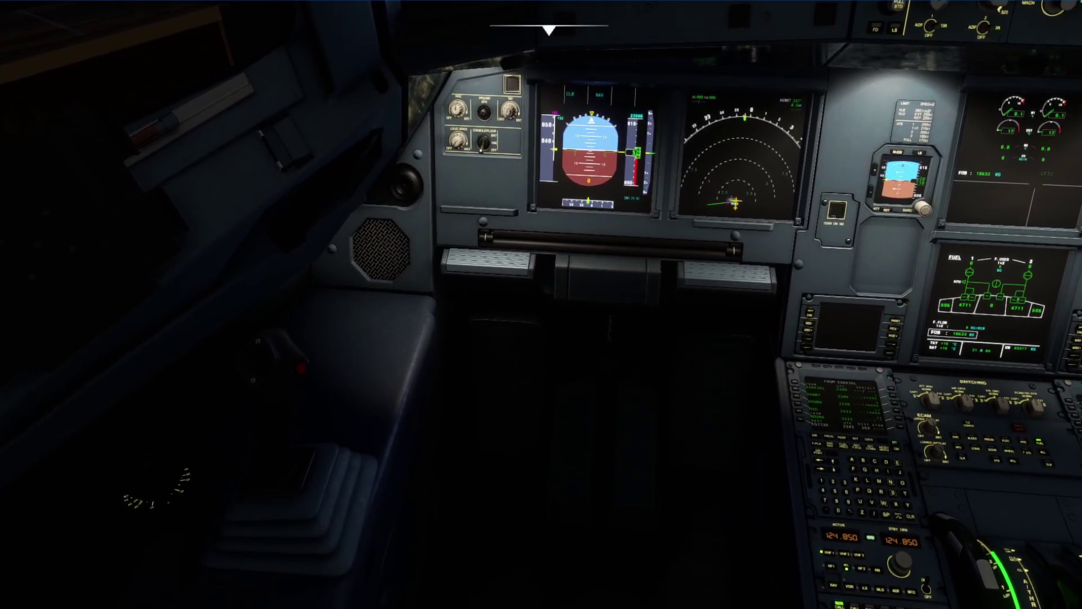
Switch to YourControls, take control of the aircraft back from the client, and return to the simulator cockpit
key(alt+Tab)
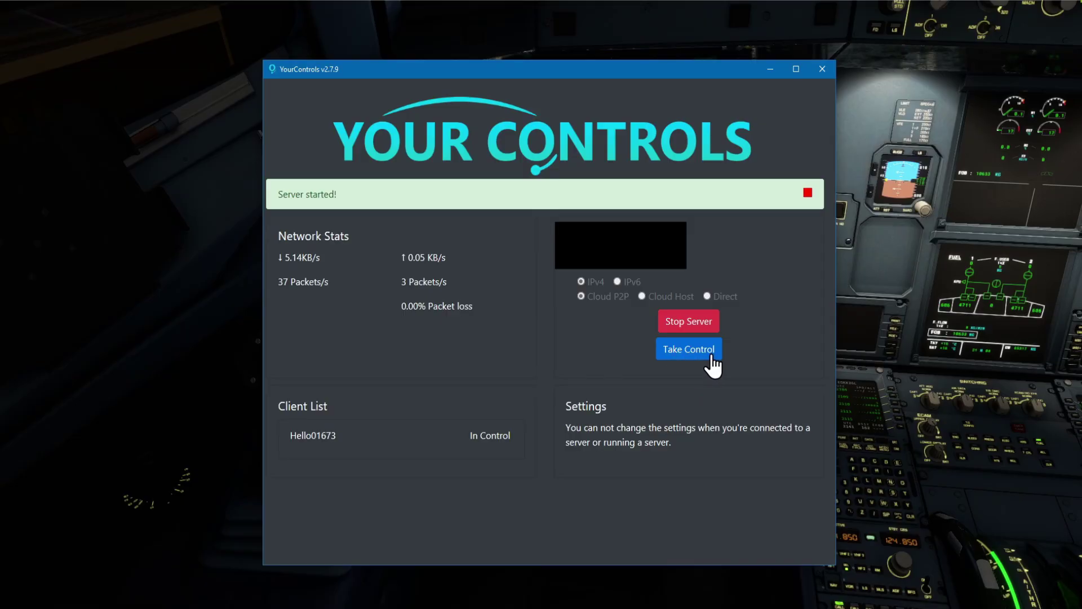
click(712, 358)
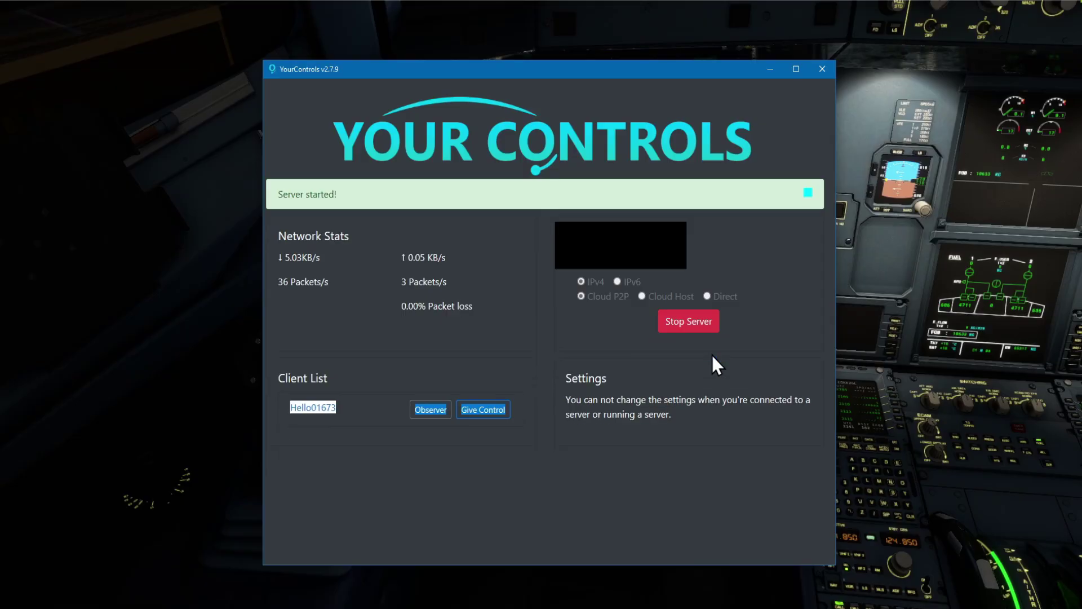
click(657, 483)
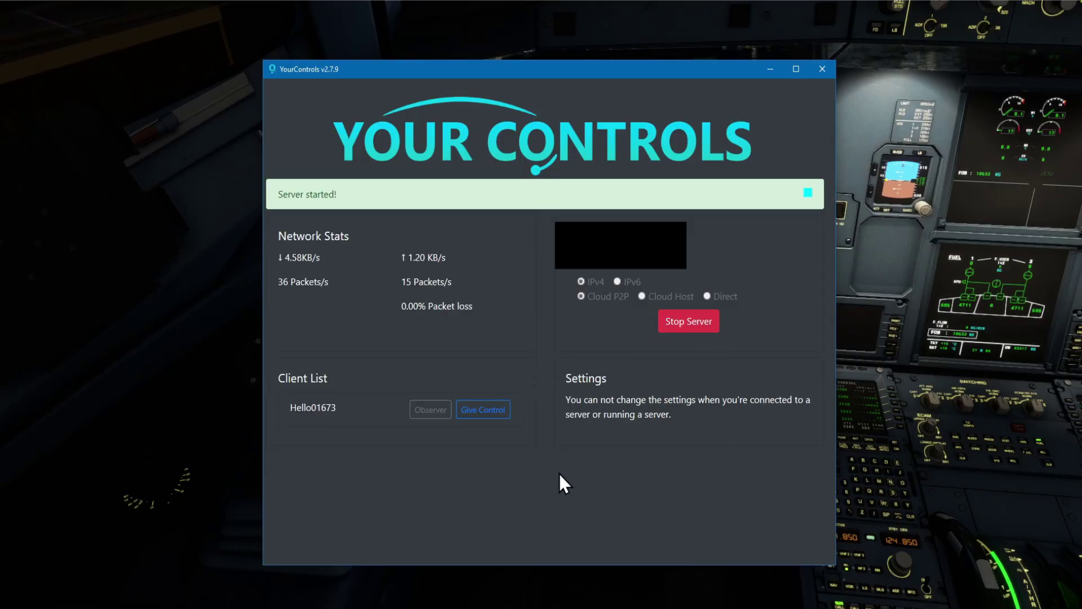
click(890, 283)
drag(623, 476, 670, 327)
scroll(541, 305, up, 5)
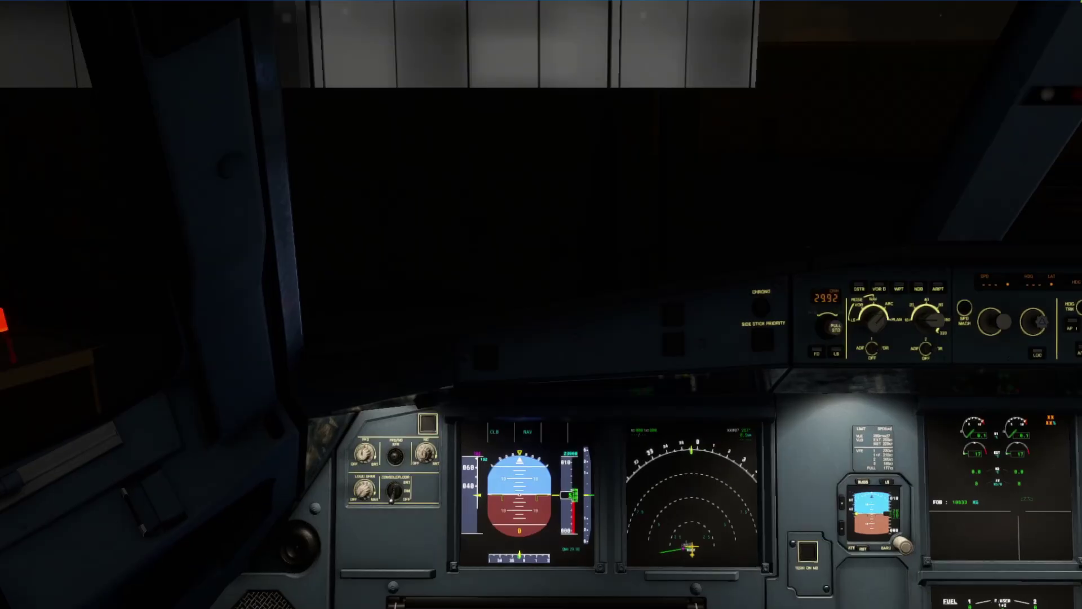
drag(670, 327, 654, 326)
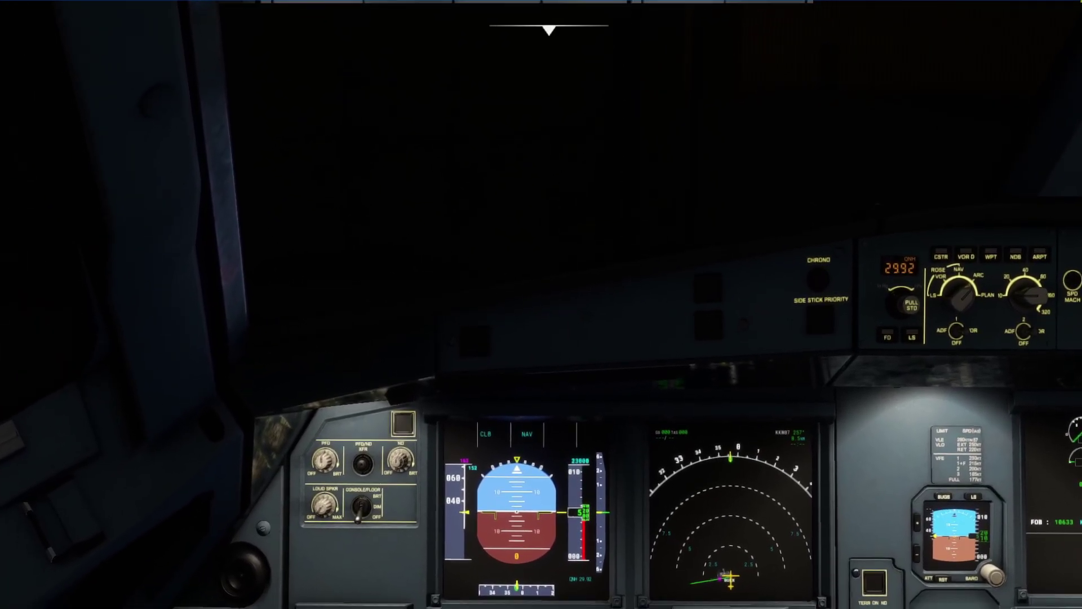
scroll(268, 437, down, 3)
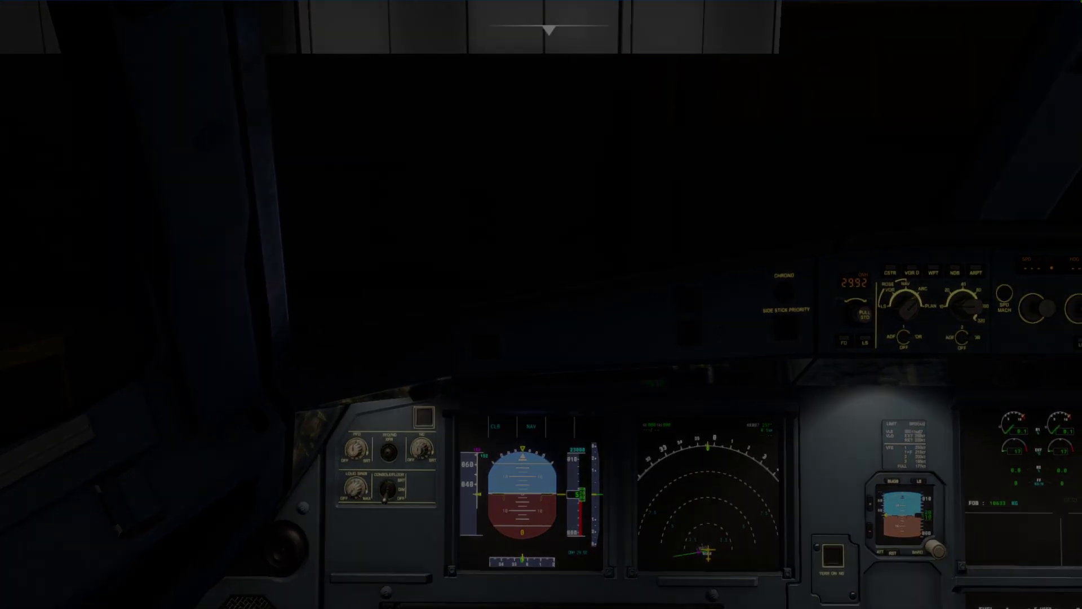